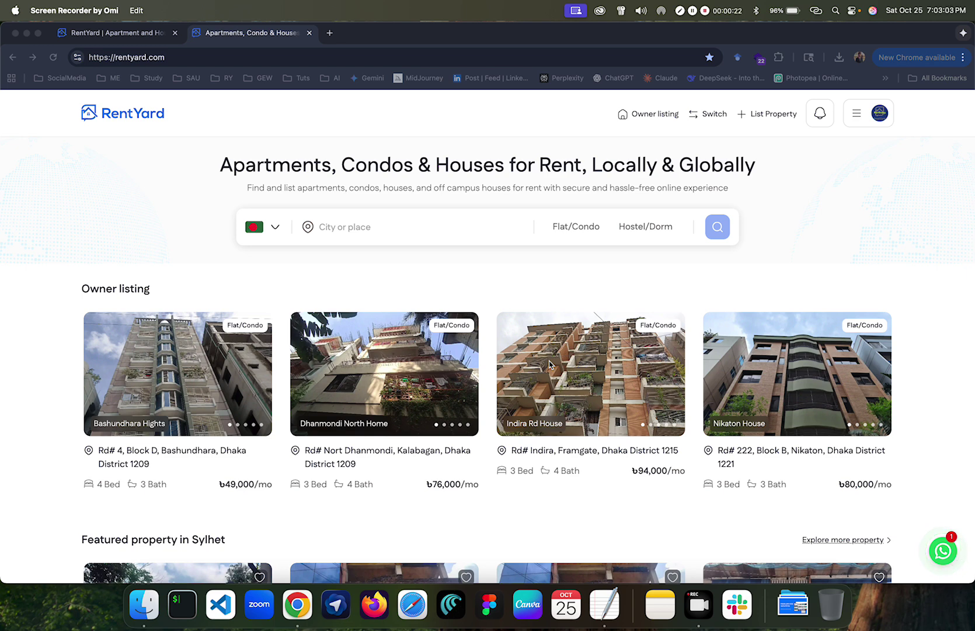
Step: Open RentYard's Pay for Friends and Family page and focus its user email and invoice ID fields
left_click(411, 272)
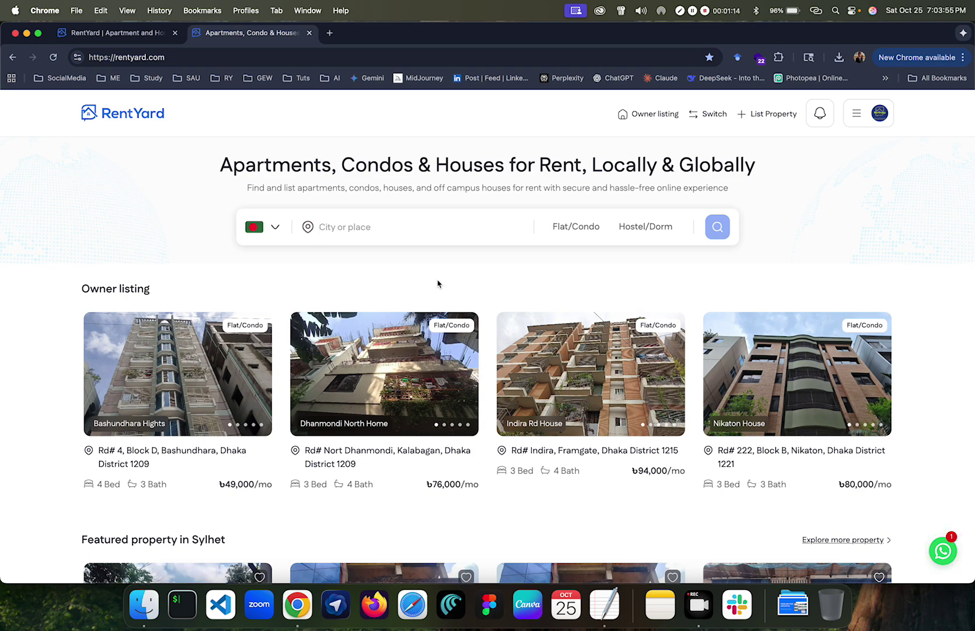
scroll(438, 284, "down", 20)
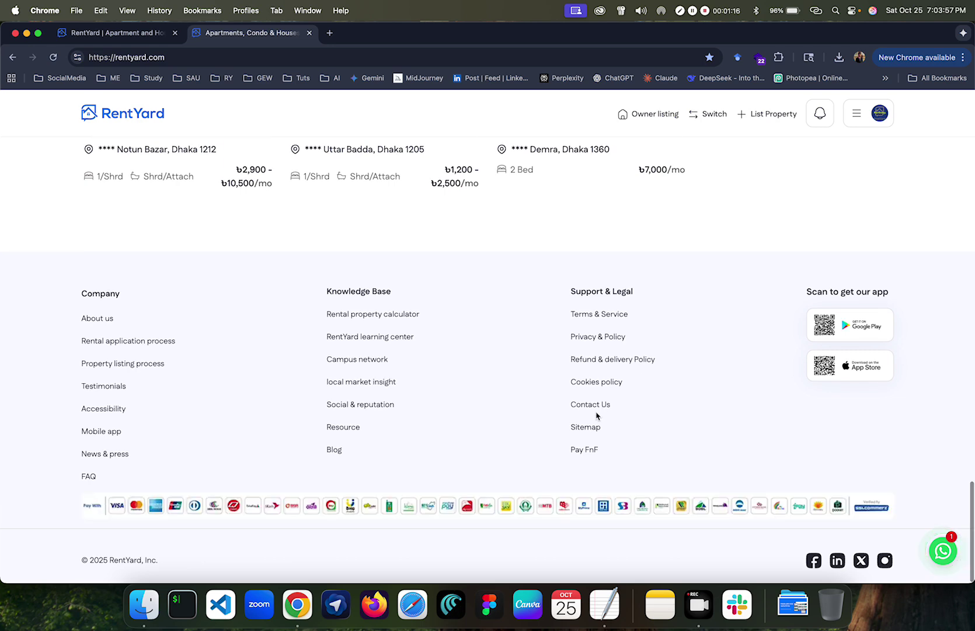
left_click(586, 449)
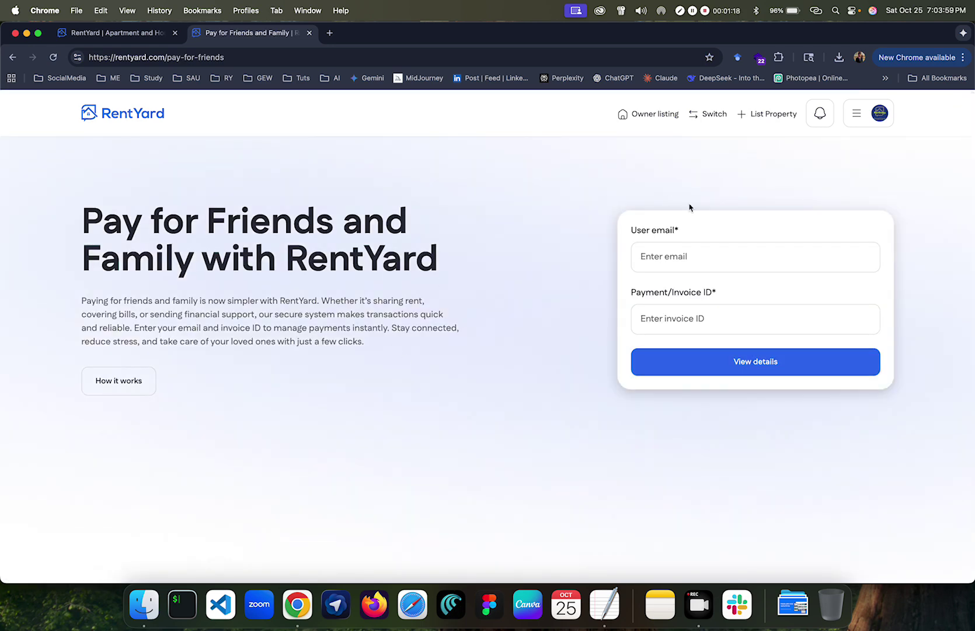
left_click(674, 256)
left_click(673, 317)
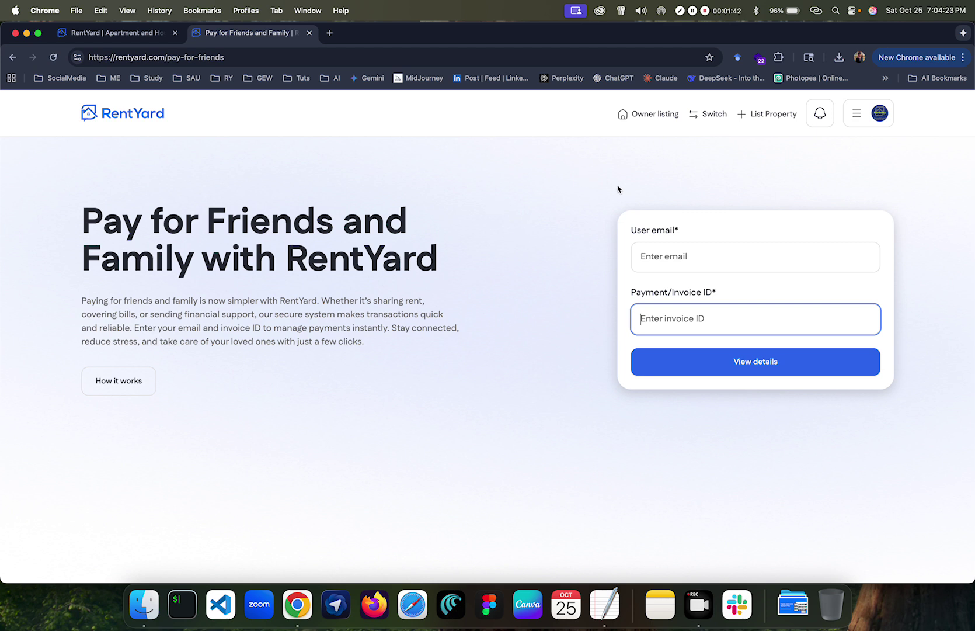
left_click(648, 150)
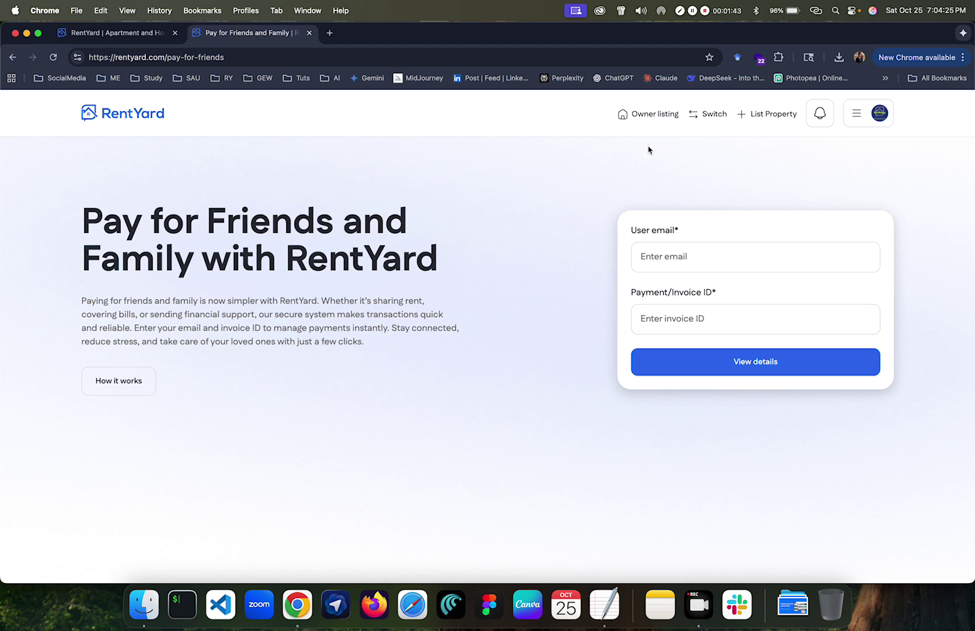
Step: Begin a new property listing from the header, briefly checking the account menu
left_click(766, 116)
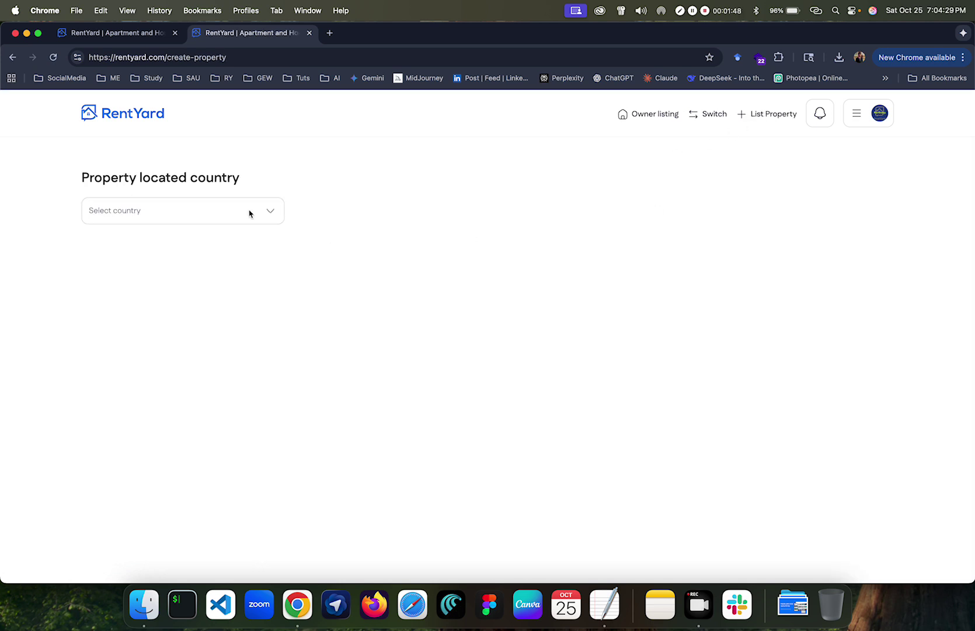
left_click(852, 124)
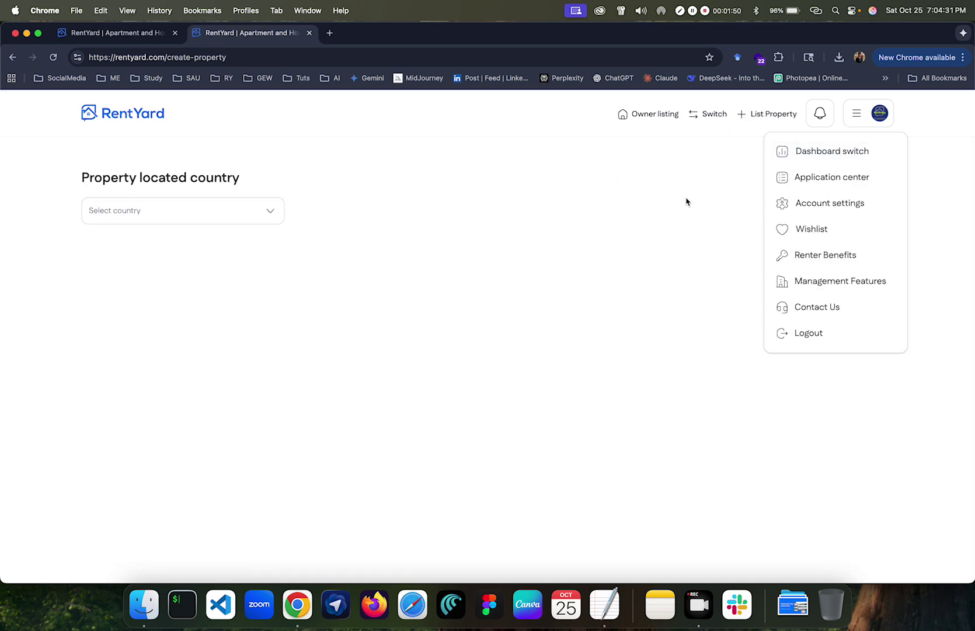
left_click(638, 197)
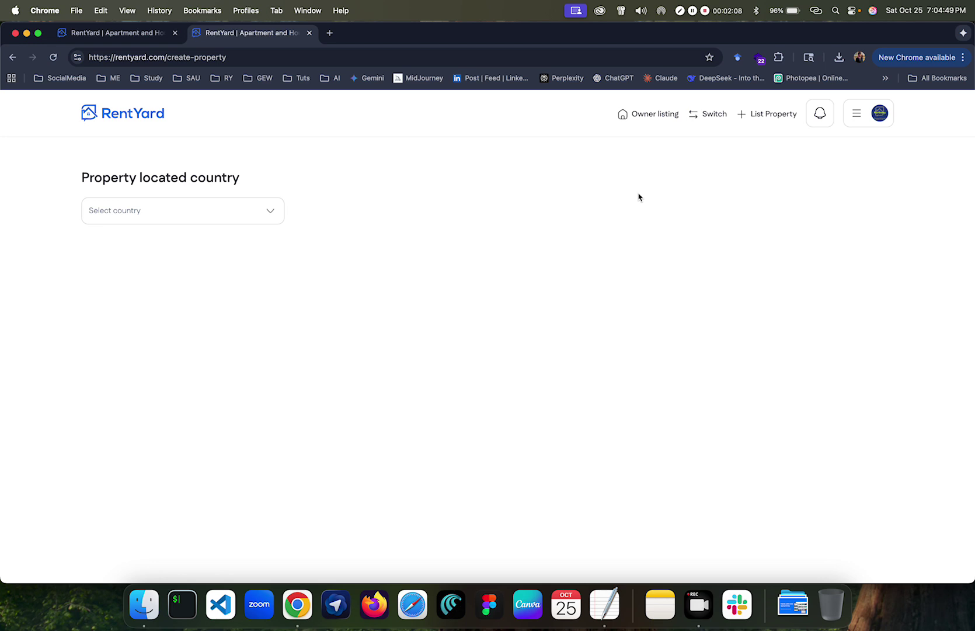
Step: Choose Bangladesh as the country, List & Manage property, and Hostel/Dorm as the property type
left_click(133, 210)
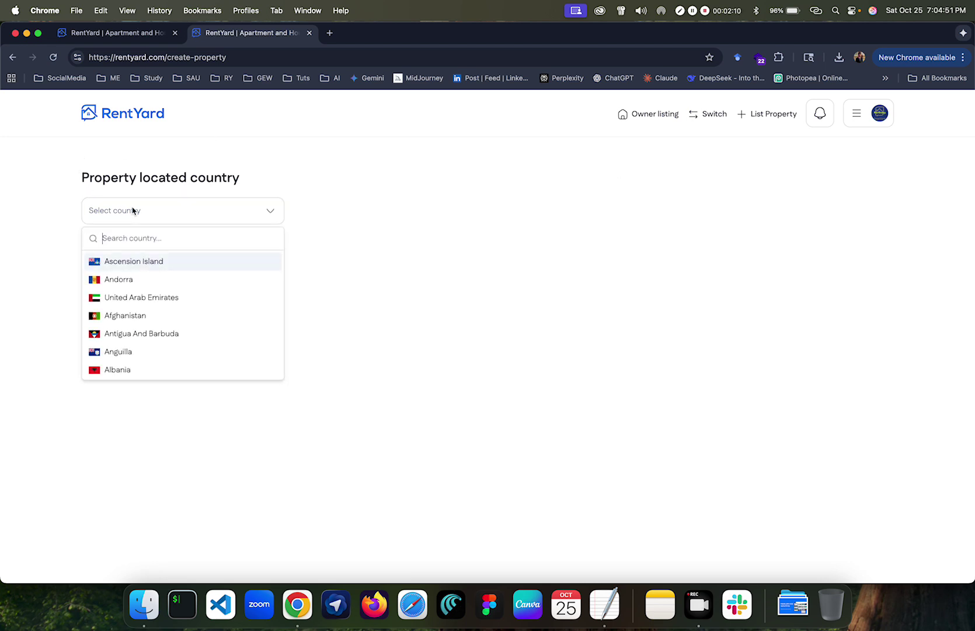
type("banga")
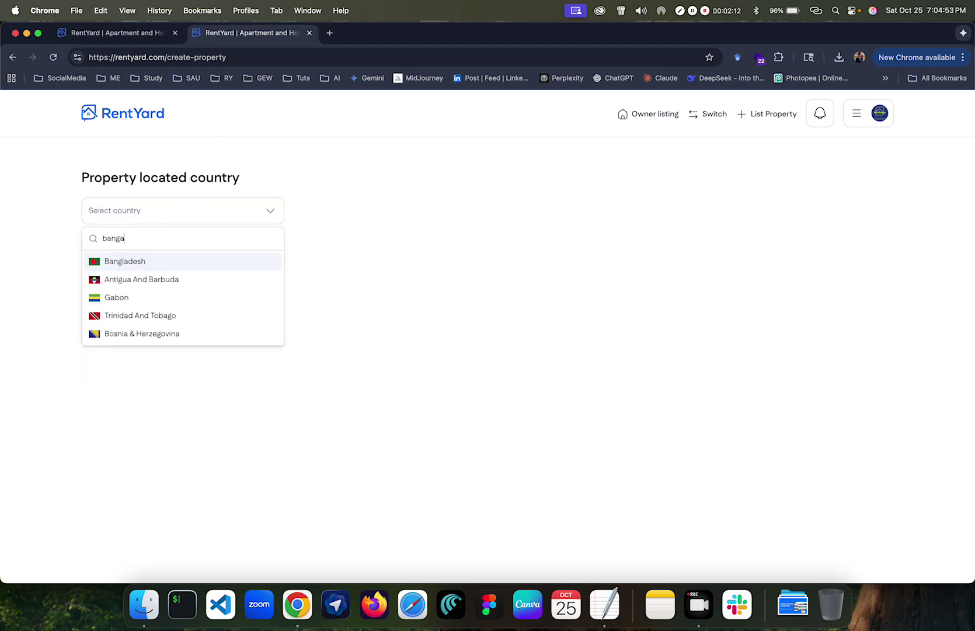
left_click(164, 262)
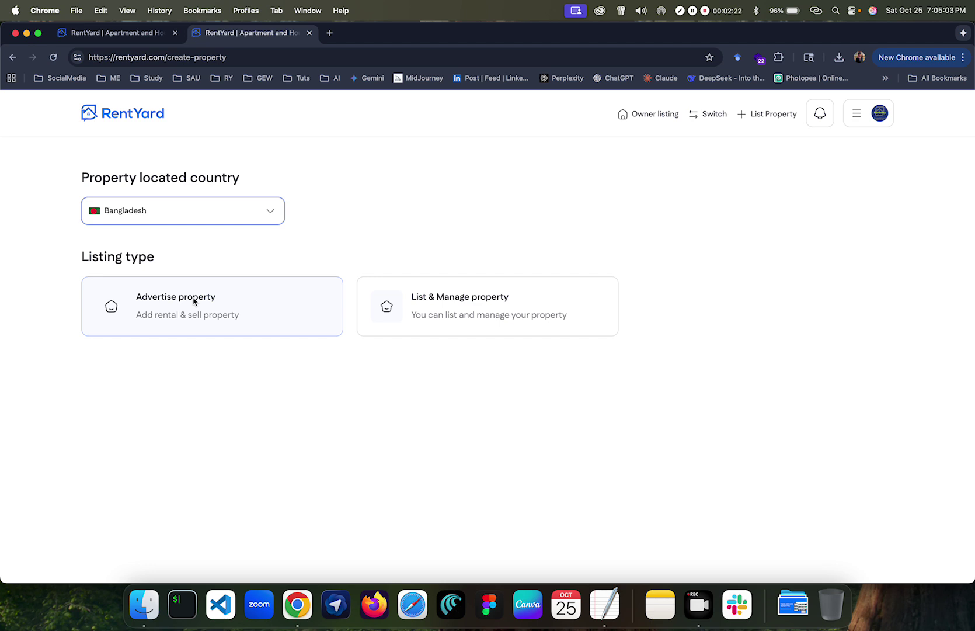
left_click(428, 302)
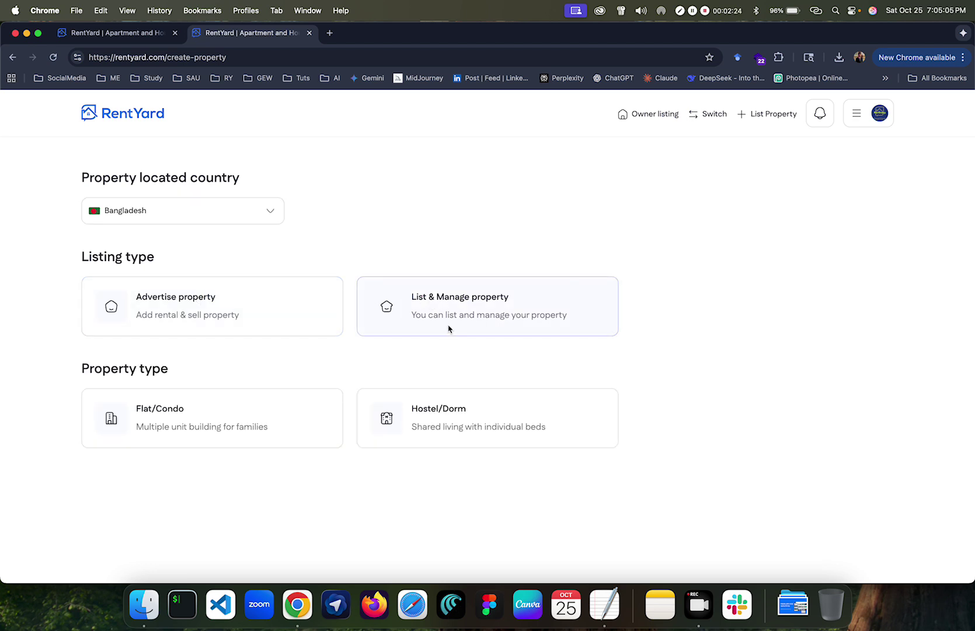
scroll(448, 348, "down", 2)
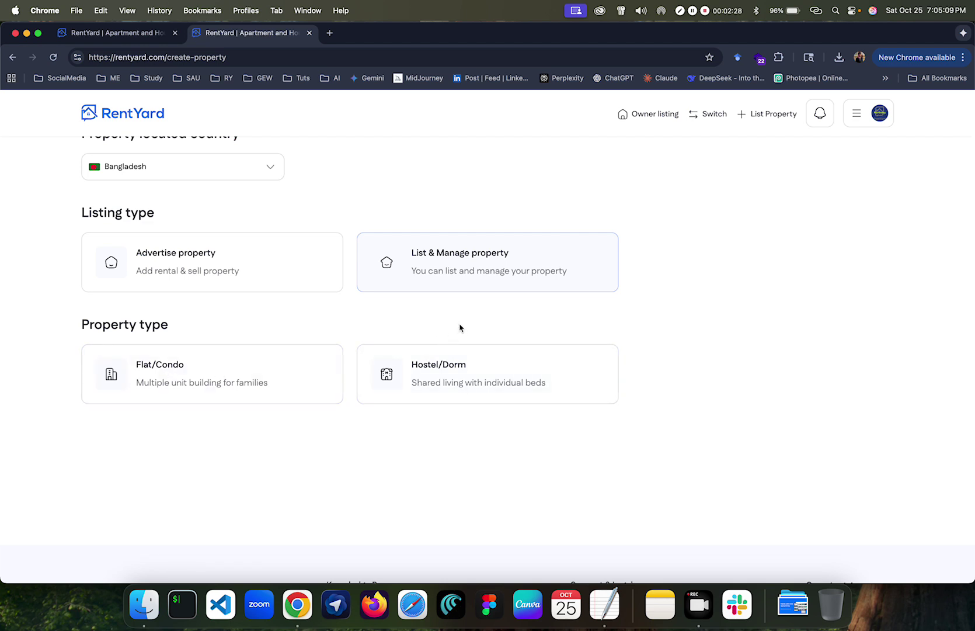
left_click(459, 369)
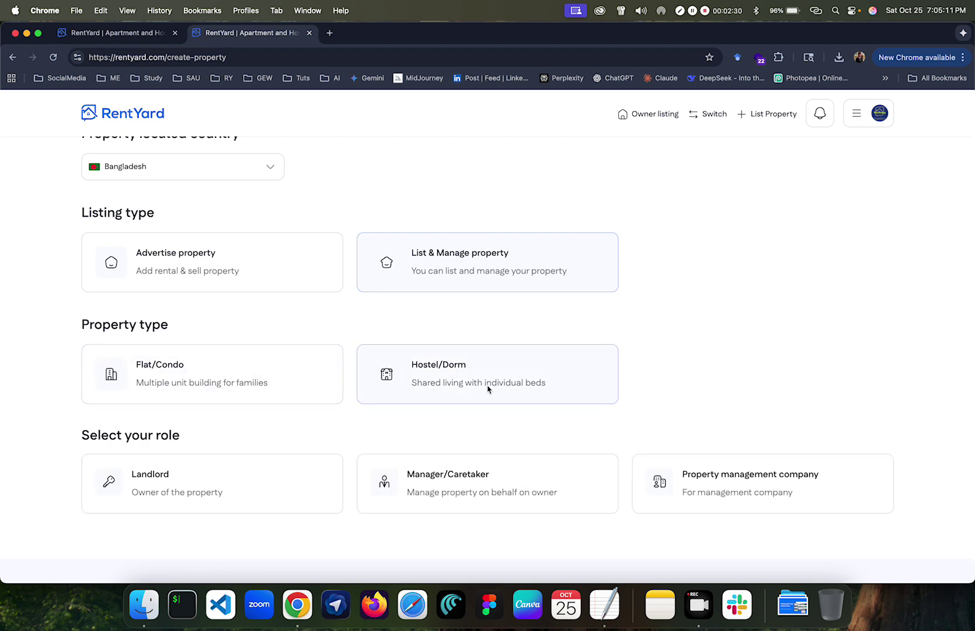
Step: Take the Manager/Caretaker role, accept the terms and continue to the dorm information form
scroll(488, 388, "down", 3)
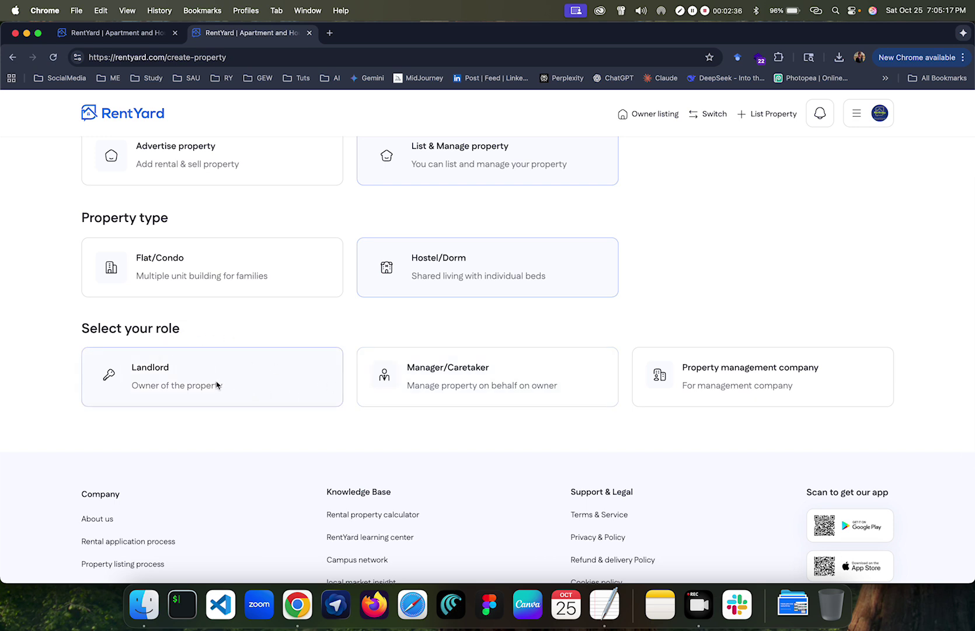
left_click(477, 376)
scroll(467, 411, "down", 3)
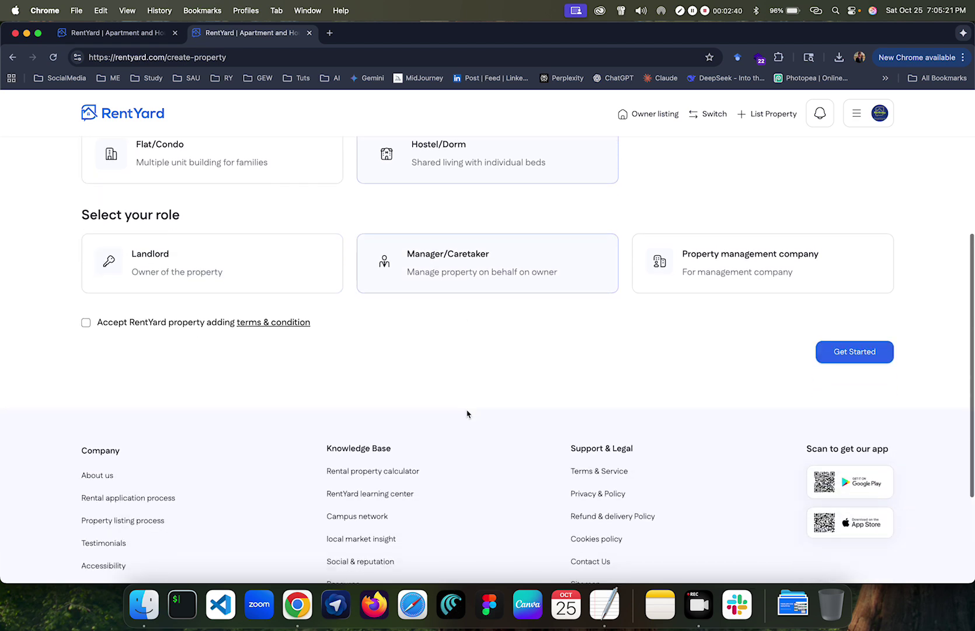
left_click(84, 323)
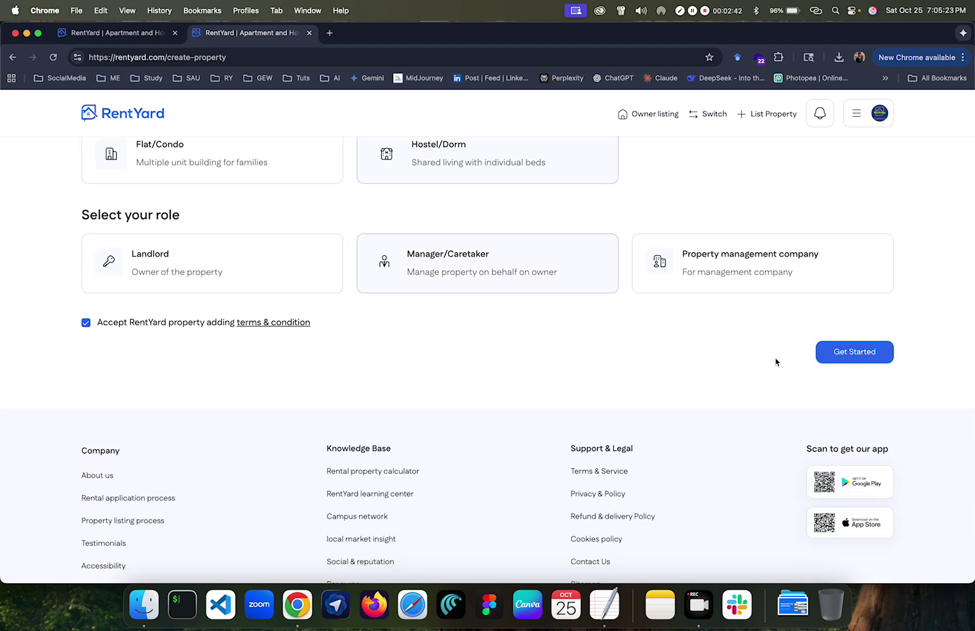
left_click(852, 352)
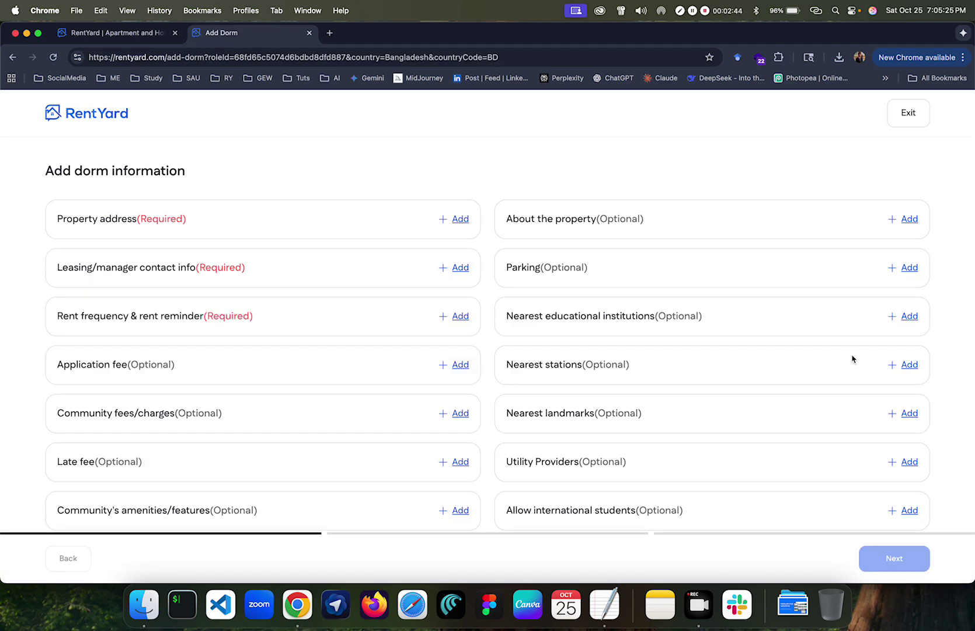
scroll(449, 289, "down", 3)
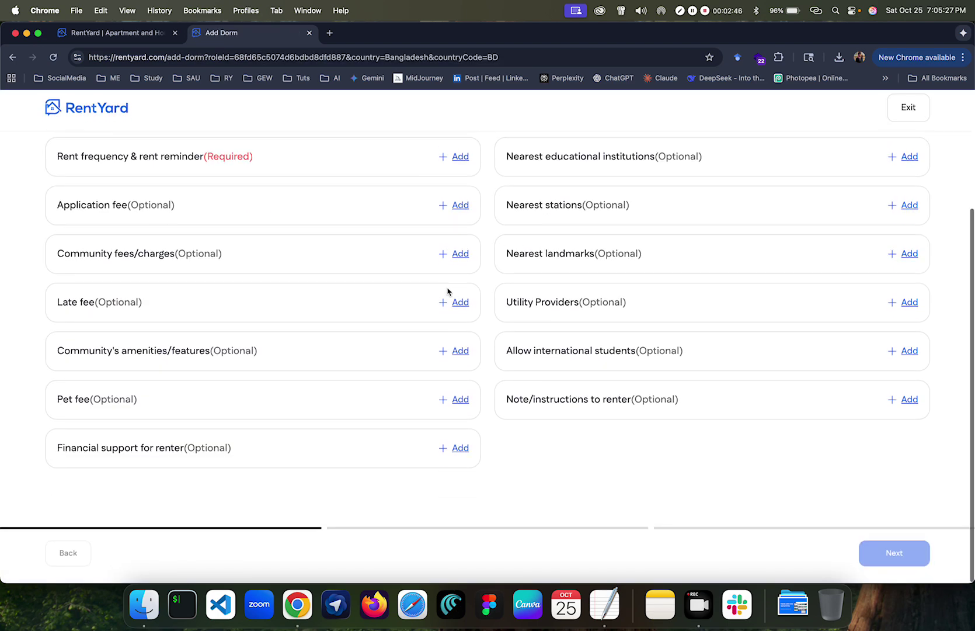
scroll(508, 374, "up", 3)
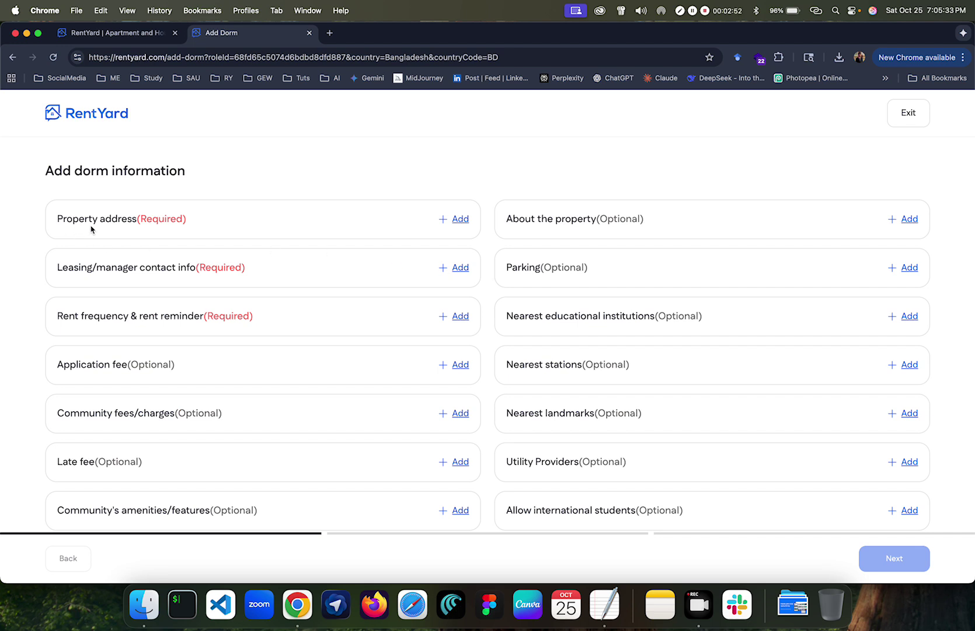
scroll(93, 230, "down", 1)
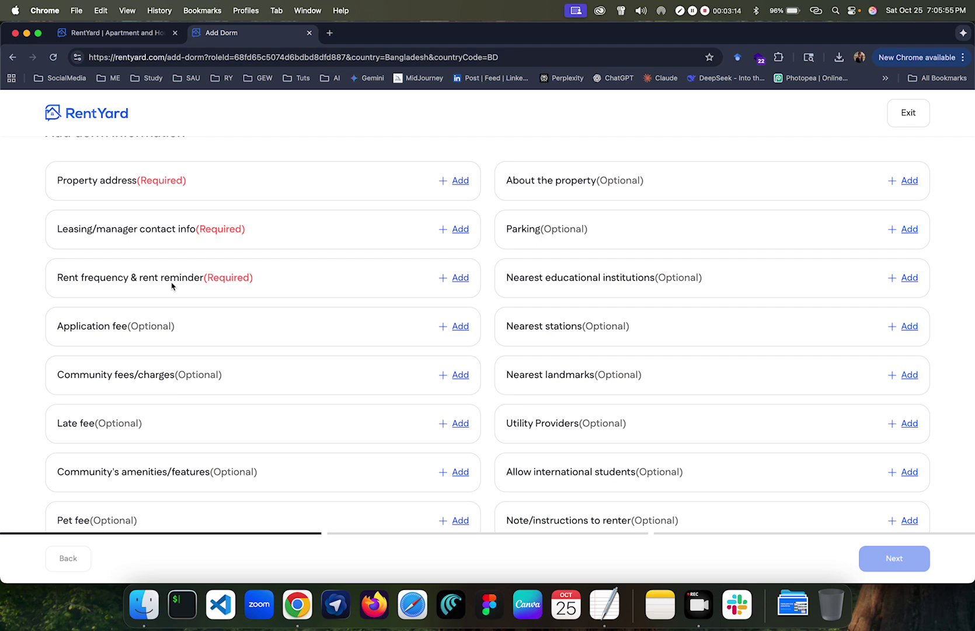
scroll(171, 319, "down", 2)
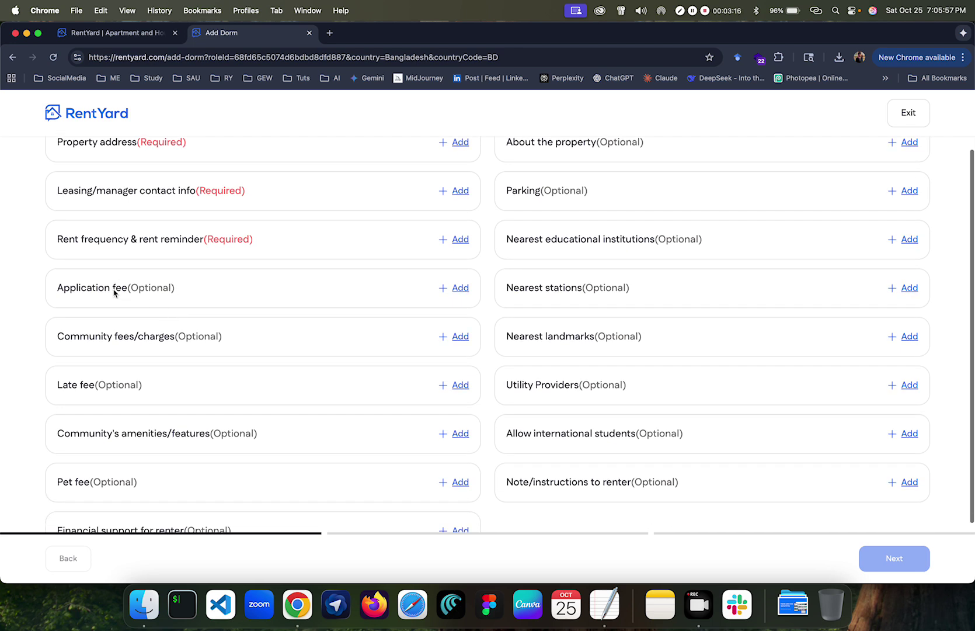
scroll(114, 292, "down", 2)
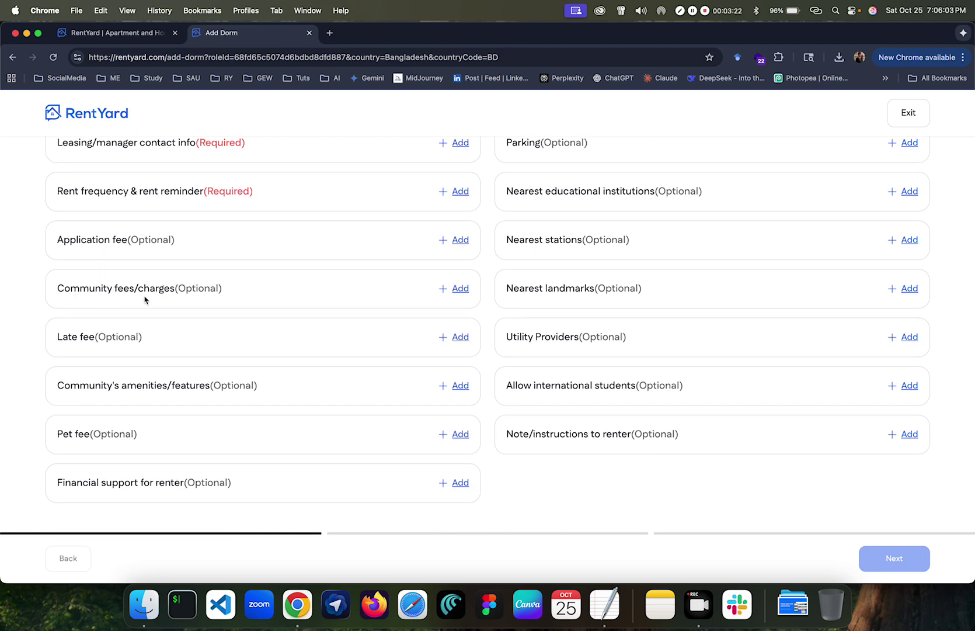
scroll(258, 296, "up", 6)
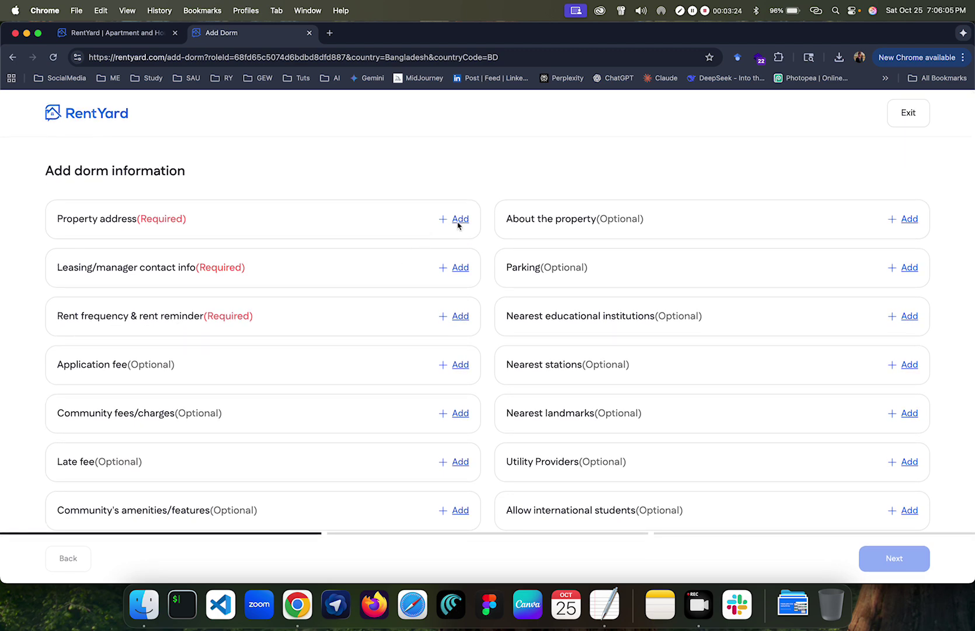
Step: Copy the house, floor and road part of the address from the notes
left_click(459, 220)
left_click(345, 257)
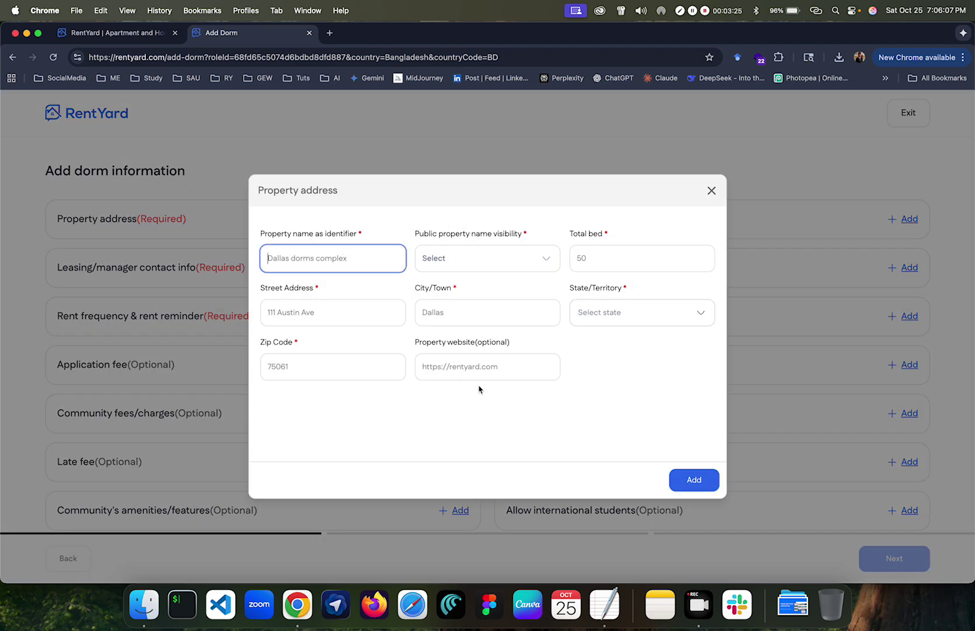
left_click(612, 611)
left_click(252, 139)
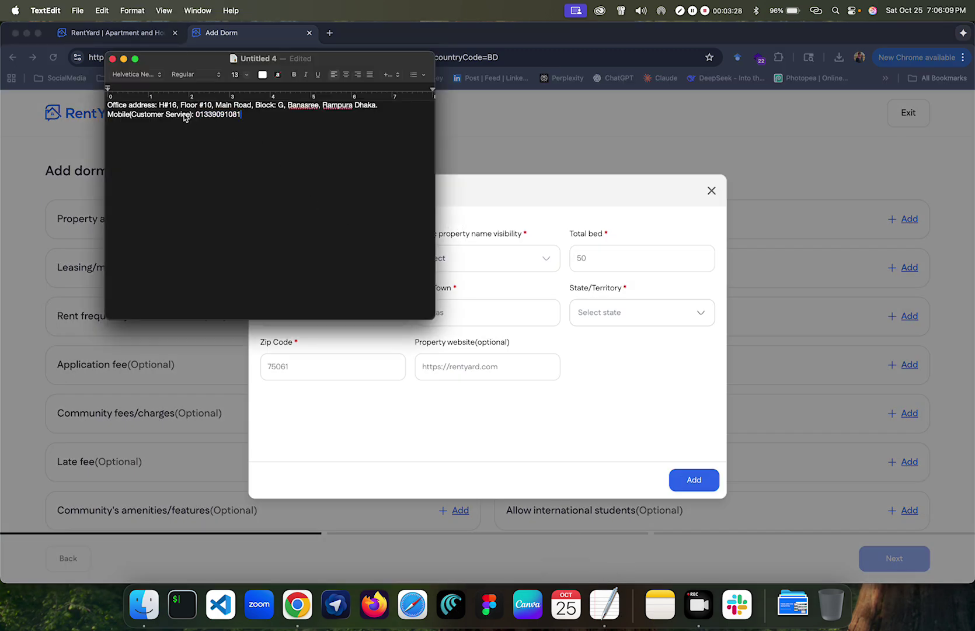
left_click_drag(159, 106, 318, 111)
key("super+c")
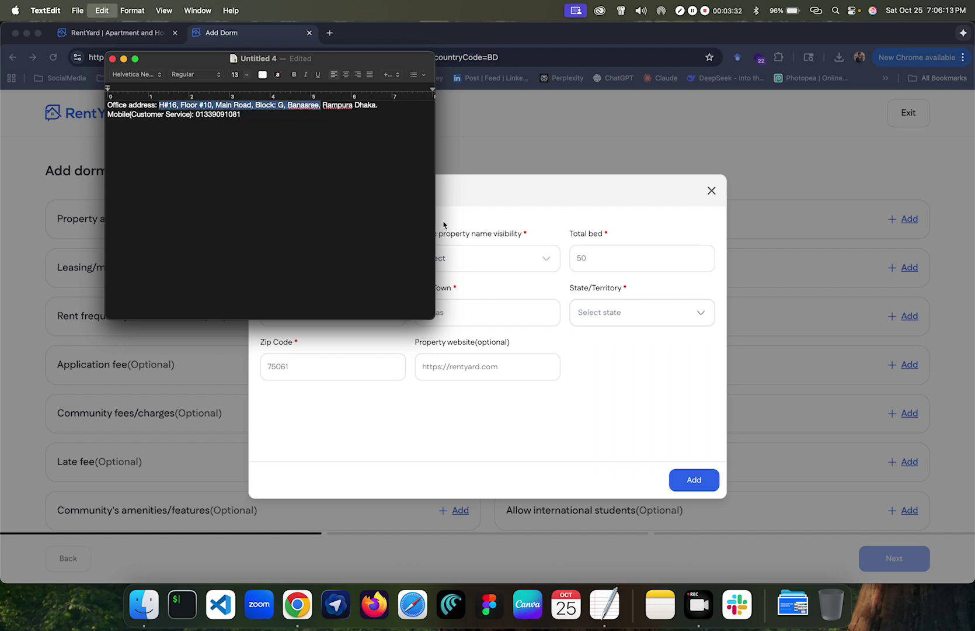
Step: Enter the property name Rentyard Hostel and make the name publicly visible
left_click(498, 312)
left_click(459, 267)
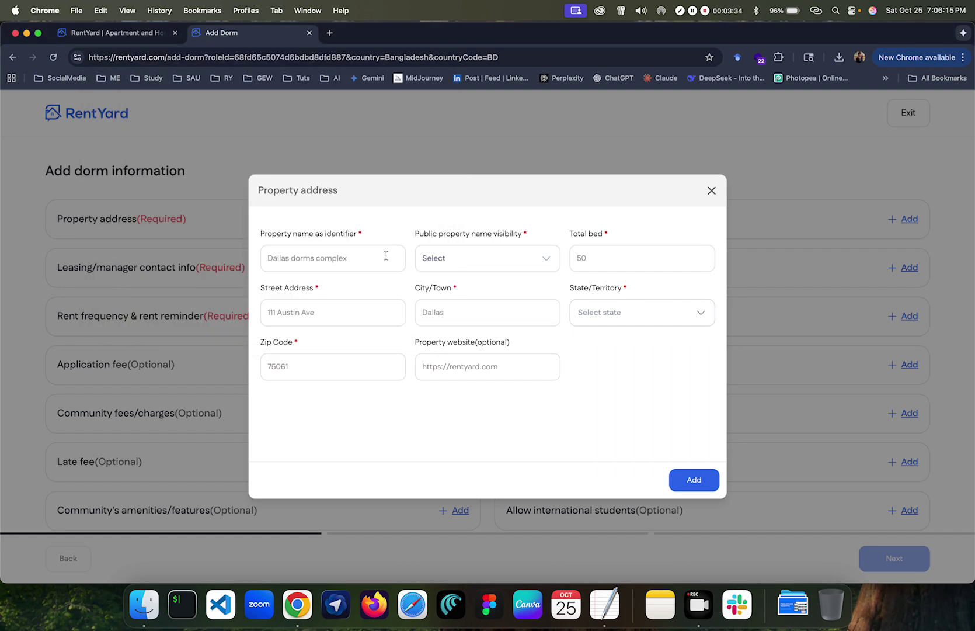
left_click(362, 260)
type("Rentyard Hostel")
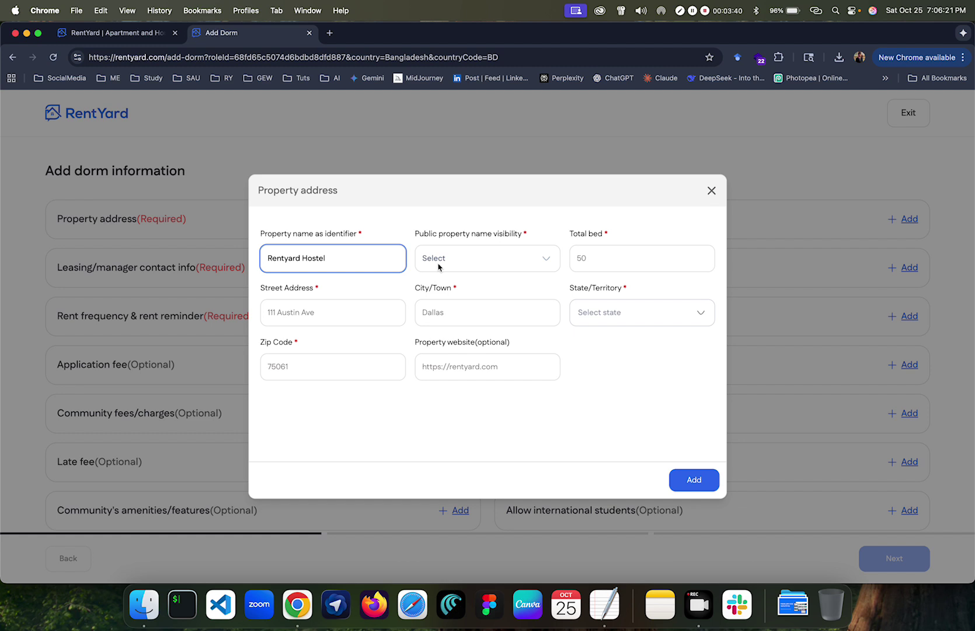
left_click(466, 260)
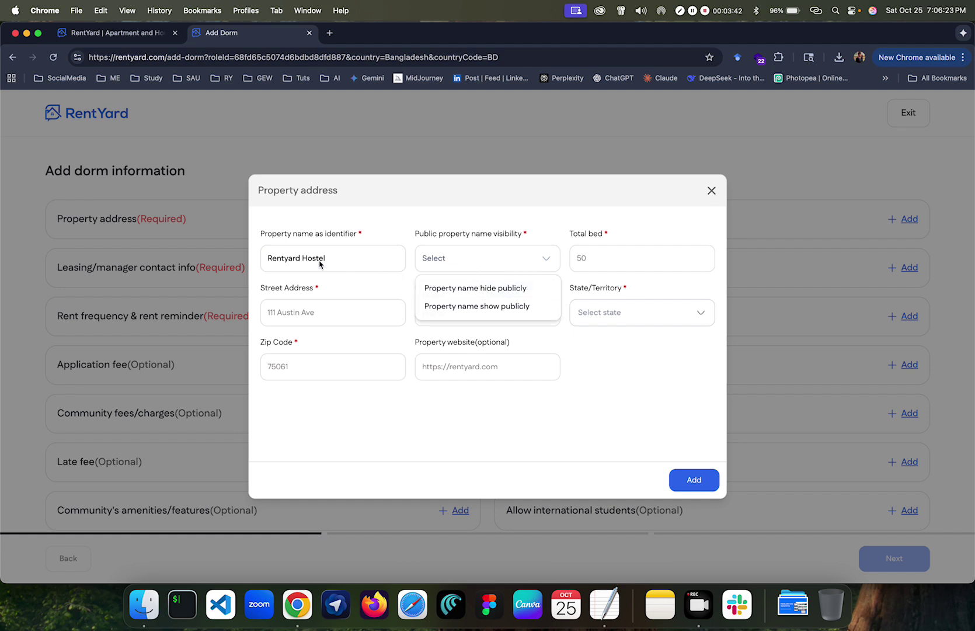
left_click(445, 306)
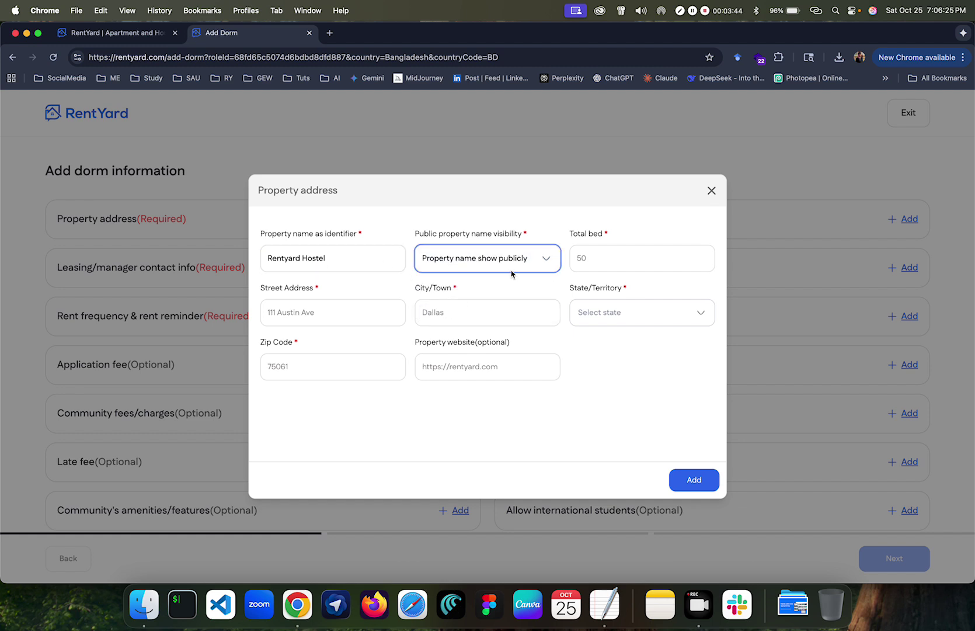
Step: Set the total bed count to 40 and paste in the street address
left_click(603, 261)
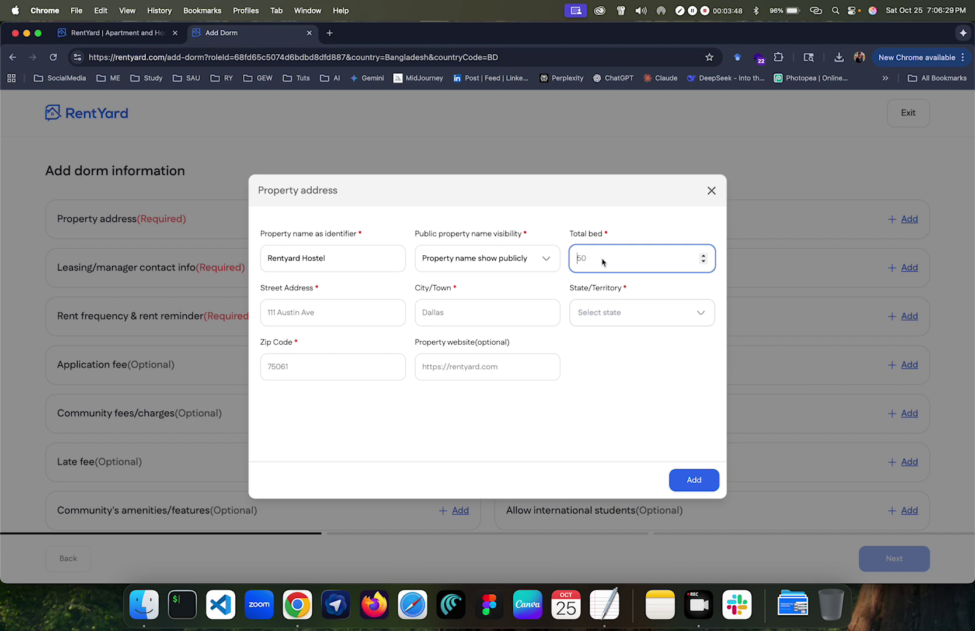
type("1")
left_click(340, 318)
key("super+v")
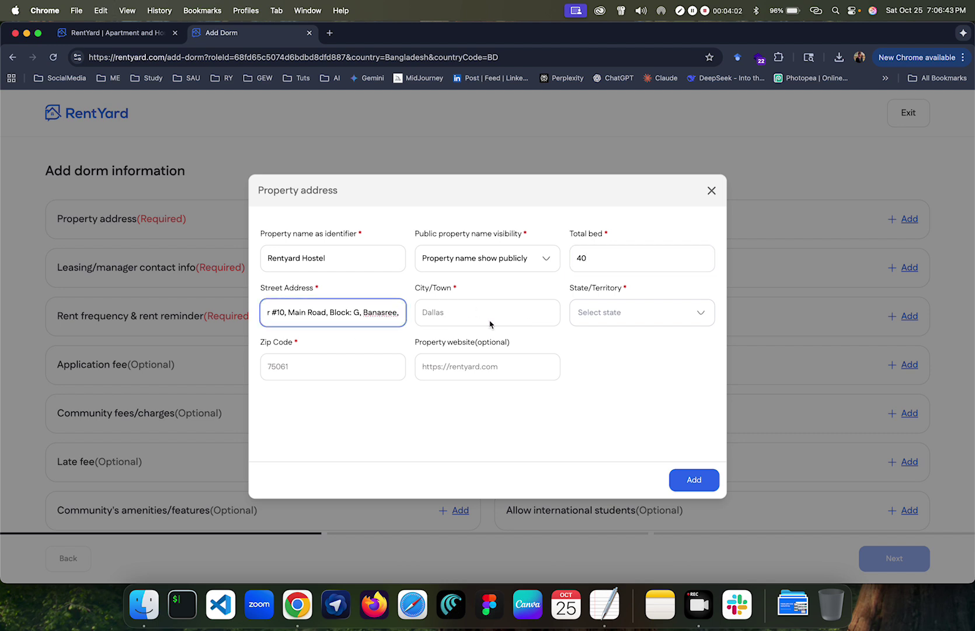
Step: Paste the area name from the notes as the city and choose Dhaka as the state
left_click(490, 323)
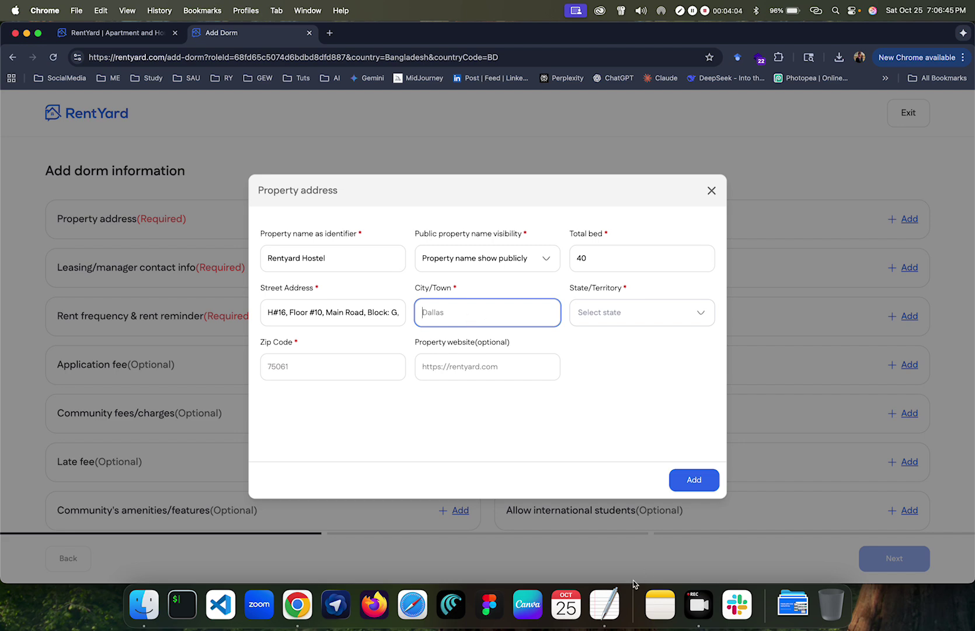
left_click(604, 604)
double_click(333, 107)
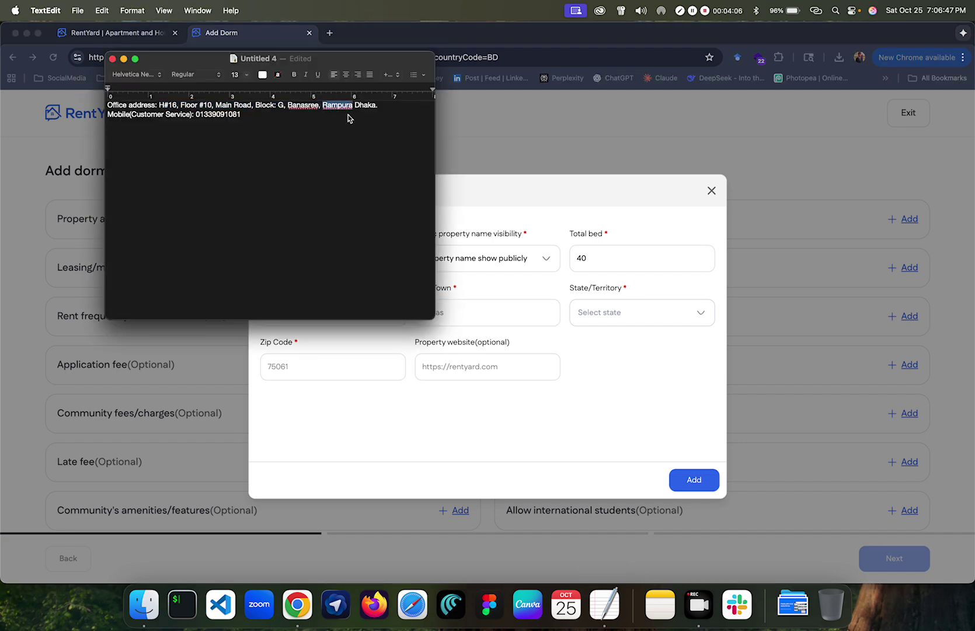
key("super+c")
left_click(527, 285)
key("super+v")
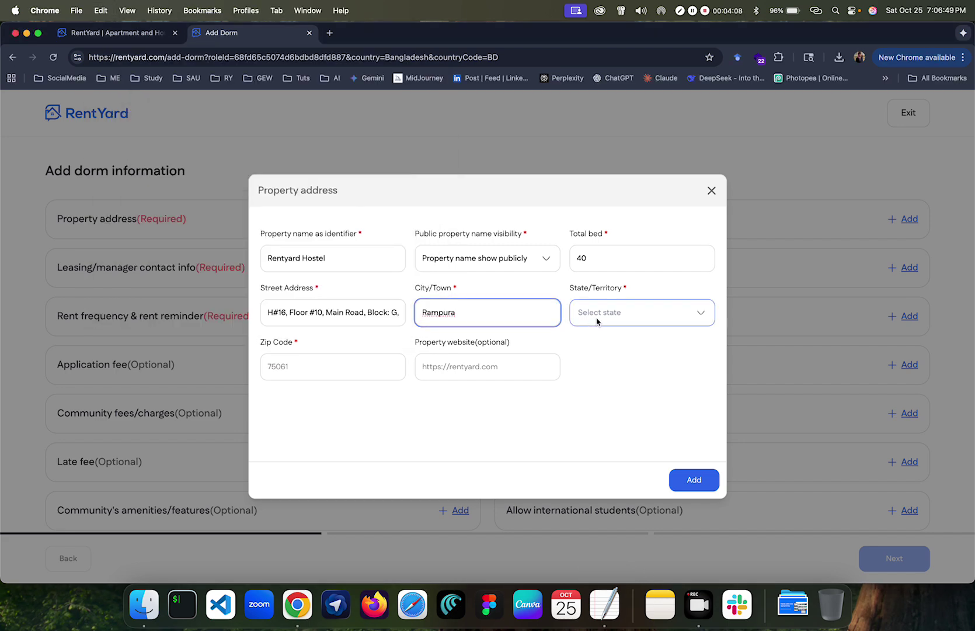
left_click(594, 313)
type("dhak")
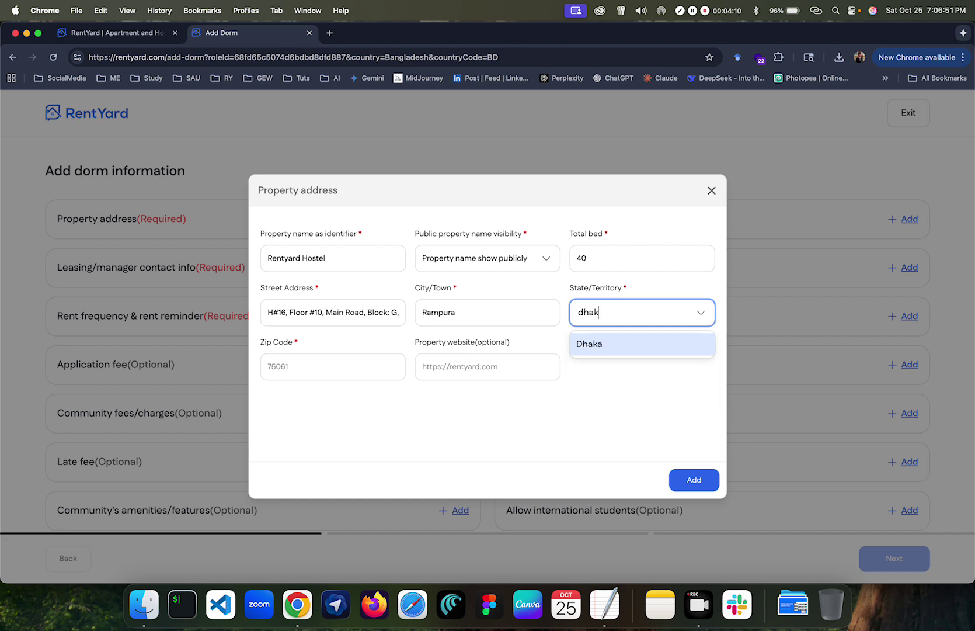
left_click(607, 345)
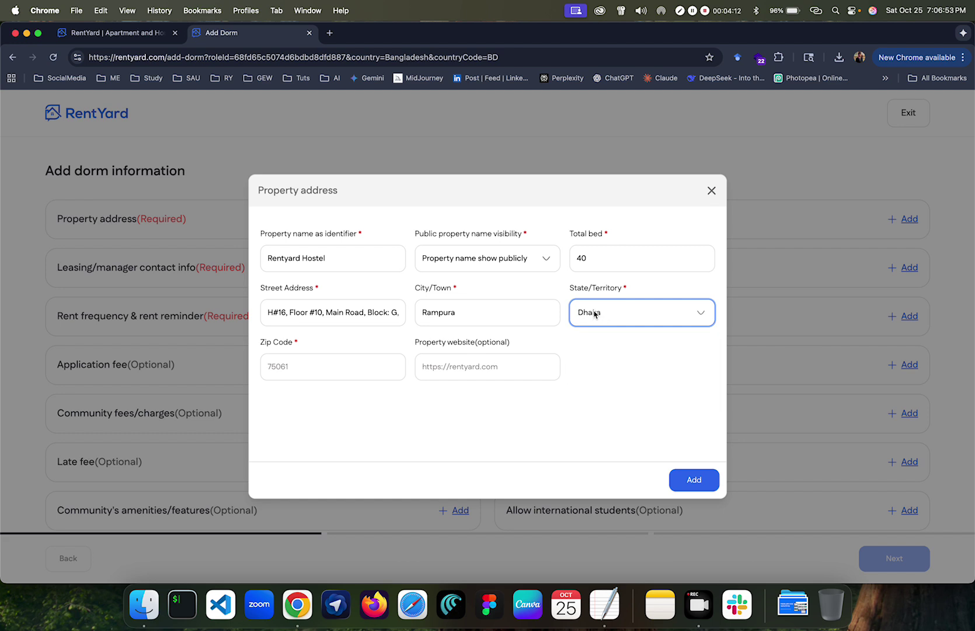
Step: Adjust the city entry and move on to the zip code field
double_click(450, 313)
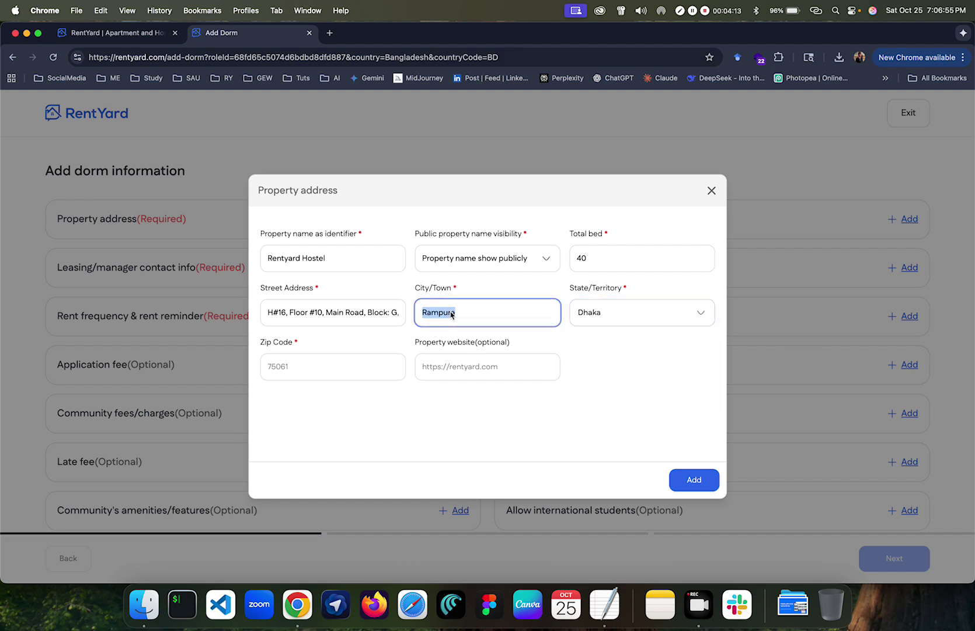
left_click(515, 317)
left_click_drag(392, 317, 406, 317)
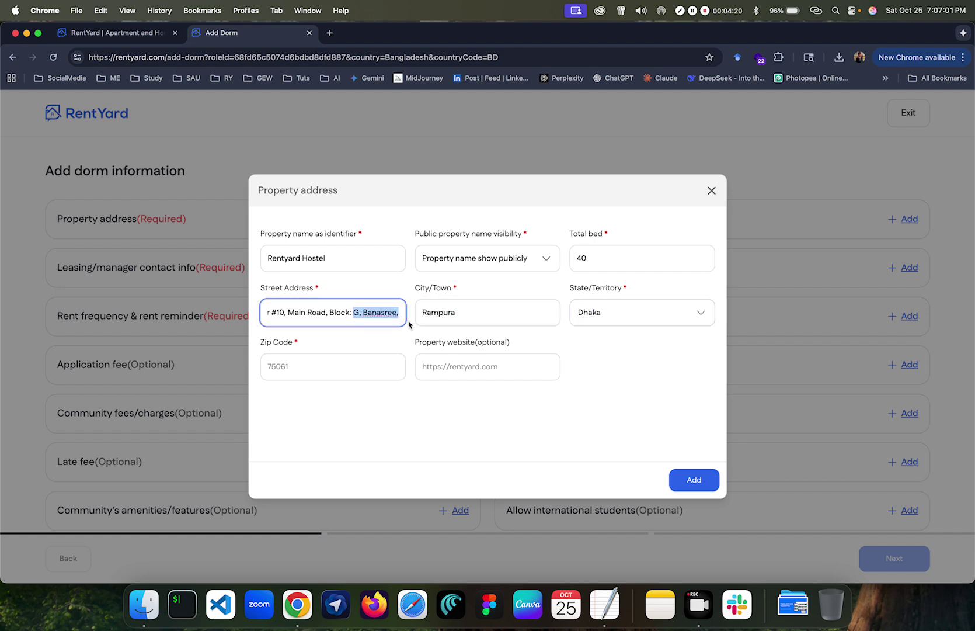
key("Right")
left_click(419, 319)
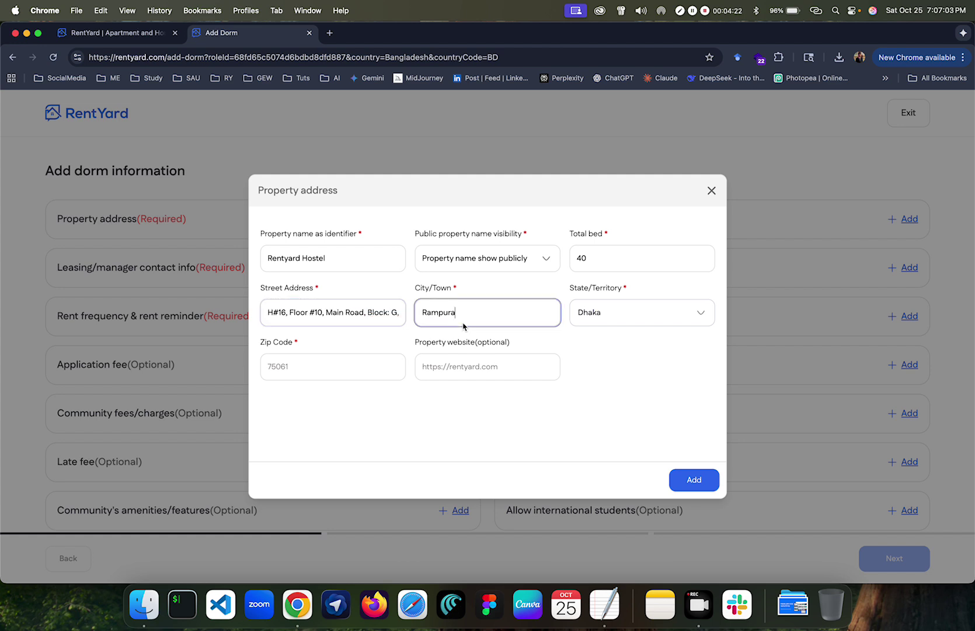
left_click(345, 365)
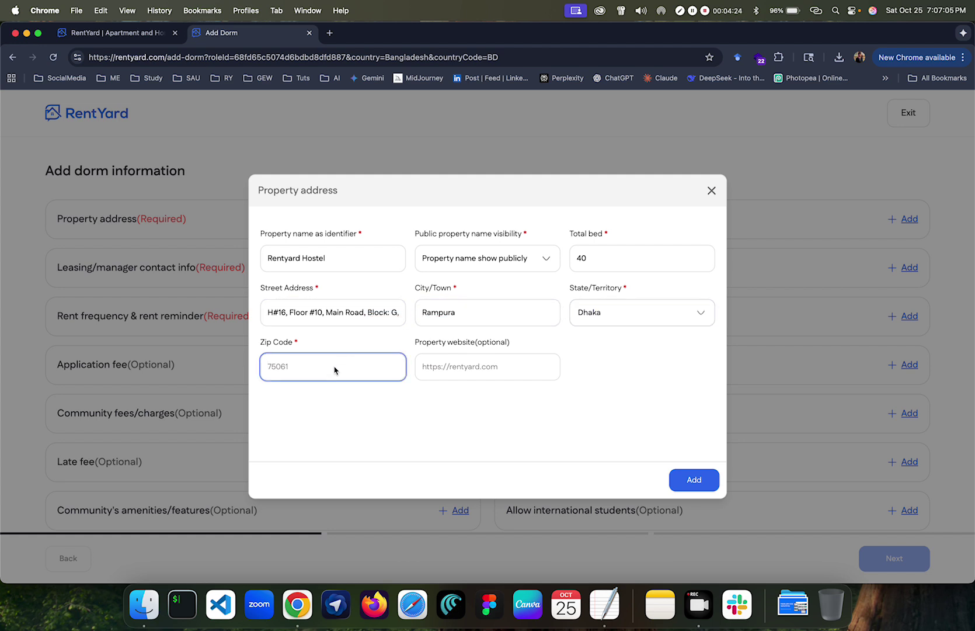
Step: Finish the zip code and save the property address
type("1209")
left_click(445, 371)
left_click(693, 479)
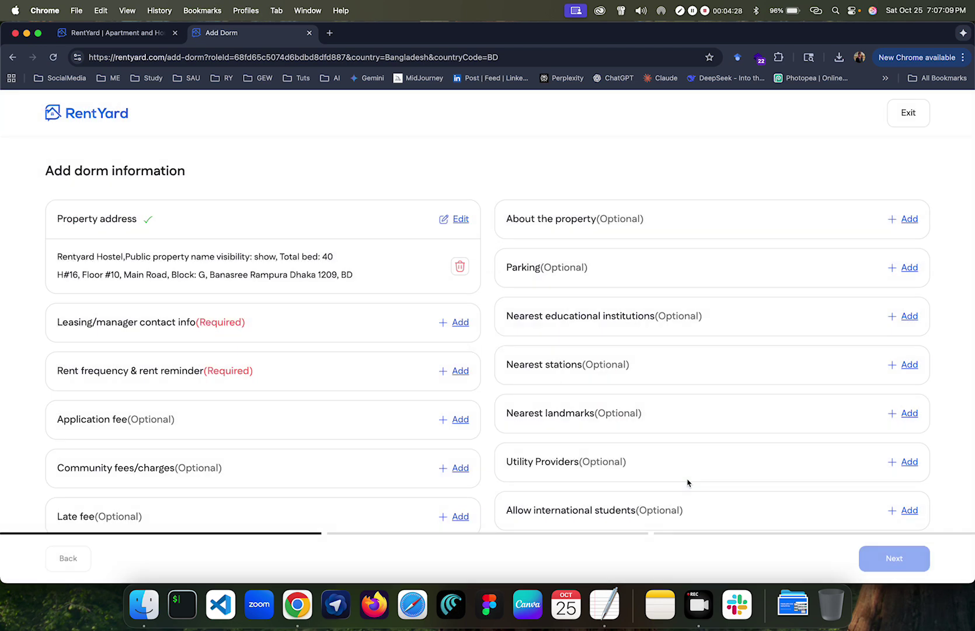
Step: Open the Leasing/manager contact info form and enter the manager's name
scroll(425, 413, "down", 2)
left_click(457, 255)
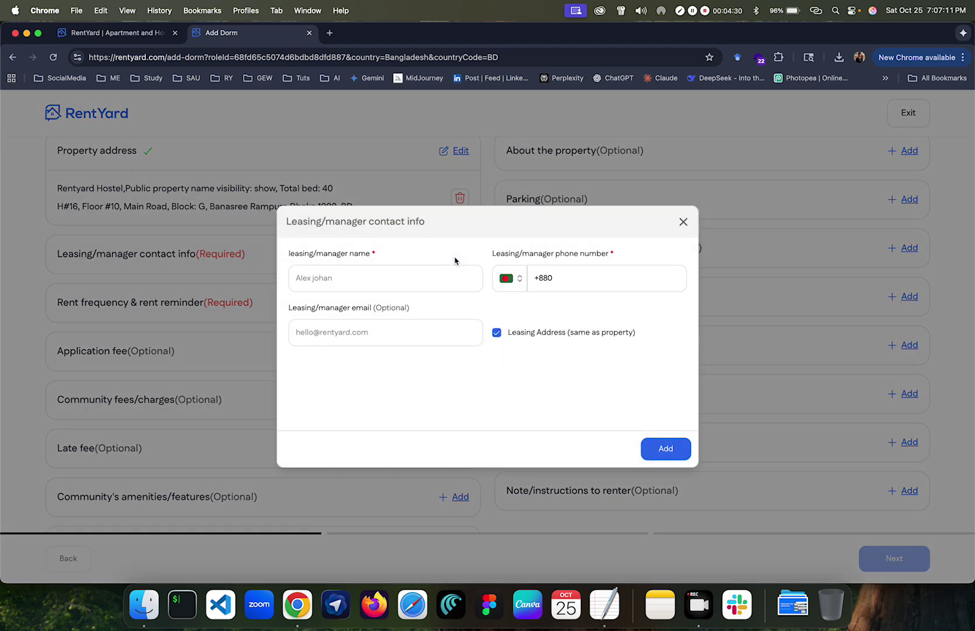
left_click(359, 282)
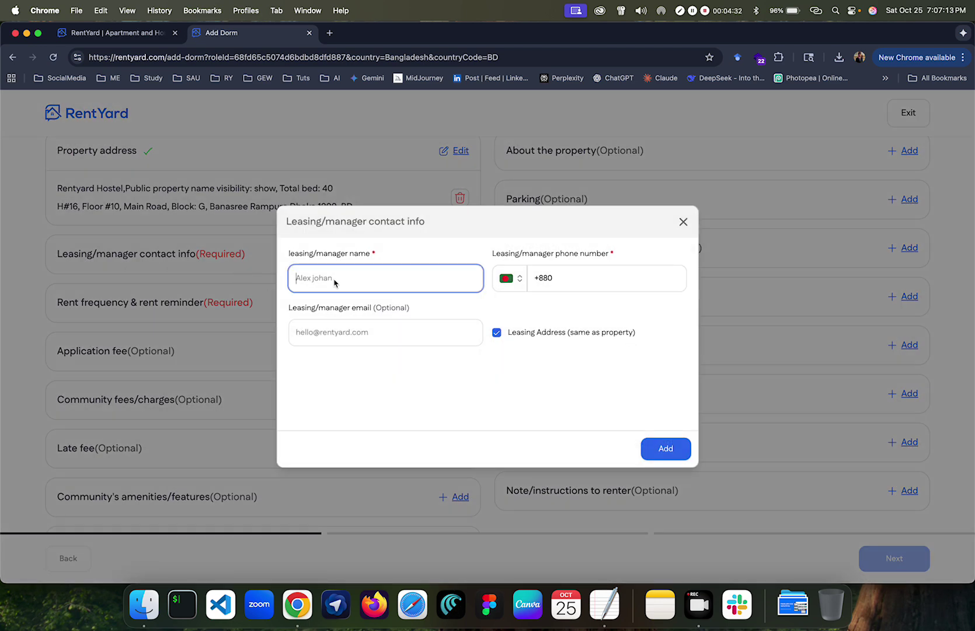
type("M")
key("BackSpace")
left_click(570, 278)
Step: Paste the manager's phone number from the notes, keep the same address, and save the contact
left_click(604, 605)
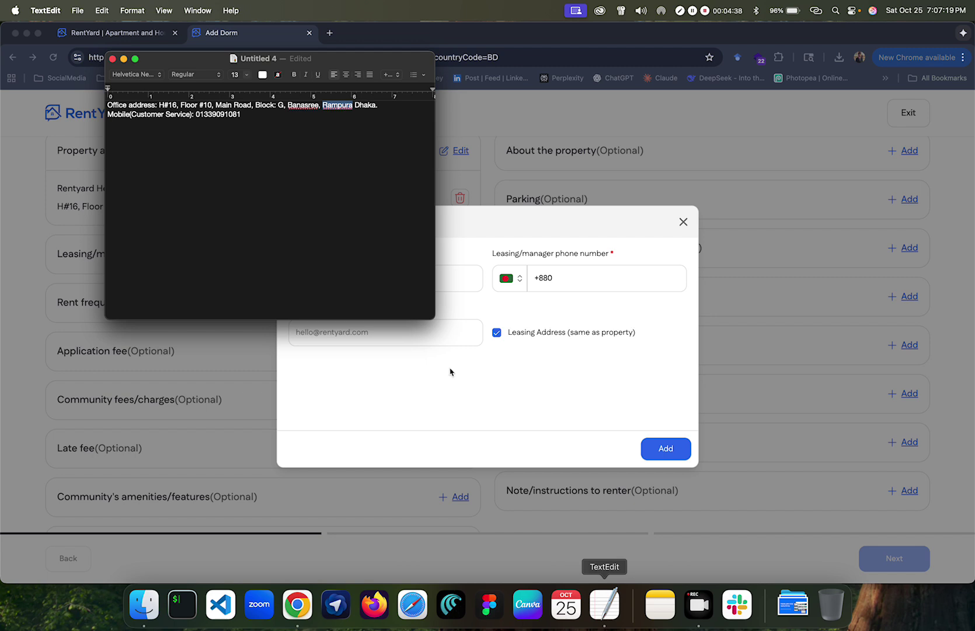
left_click(257, 143)
left_click_drag(201, 117, 240, 117)
key("super+c")
left_click(550, 291)
key("super+v")
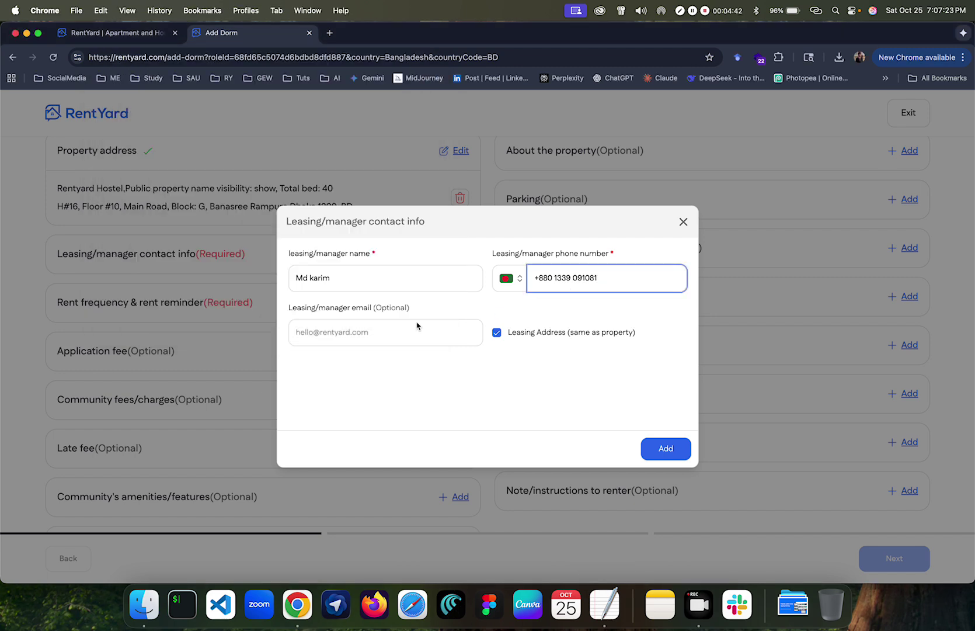
left_click(397, 332)
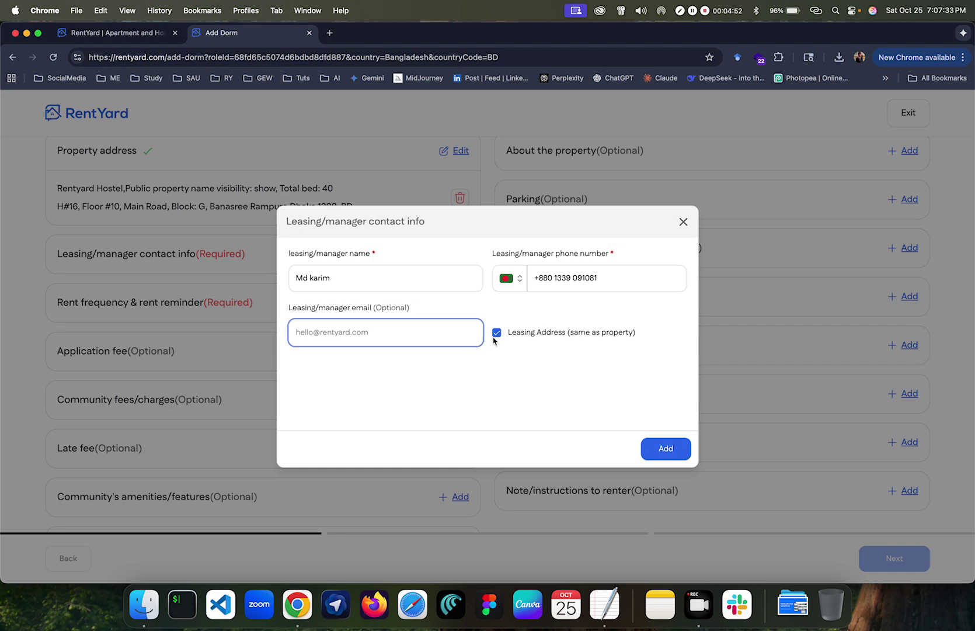
left_click(640, 451)
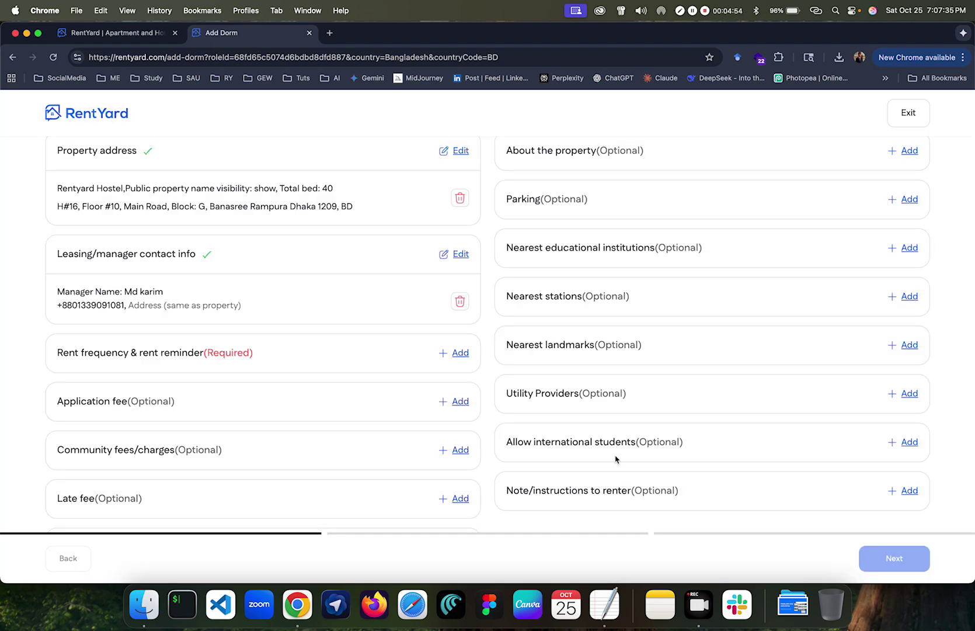
scroll(391, 390, "down", 3)
Step: Set rent to Monthly, due on the 5th with reminders on the 28th, and save
left_click(448, 244)
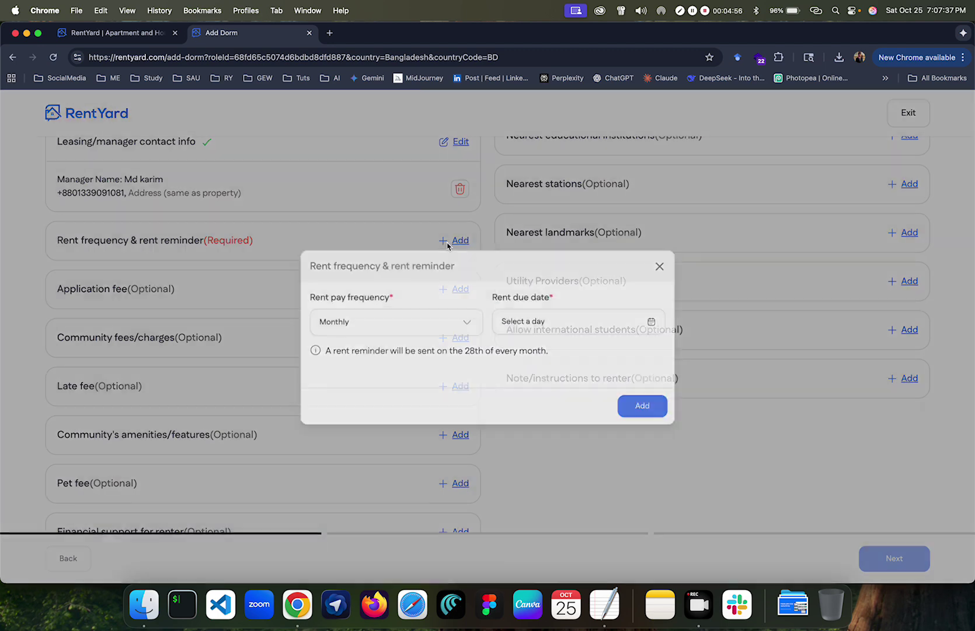
left_click(369, 321)
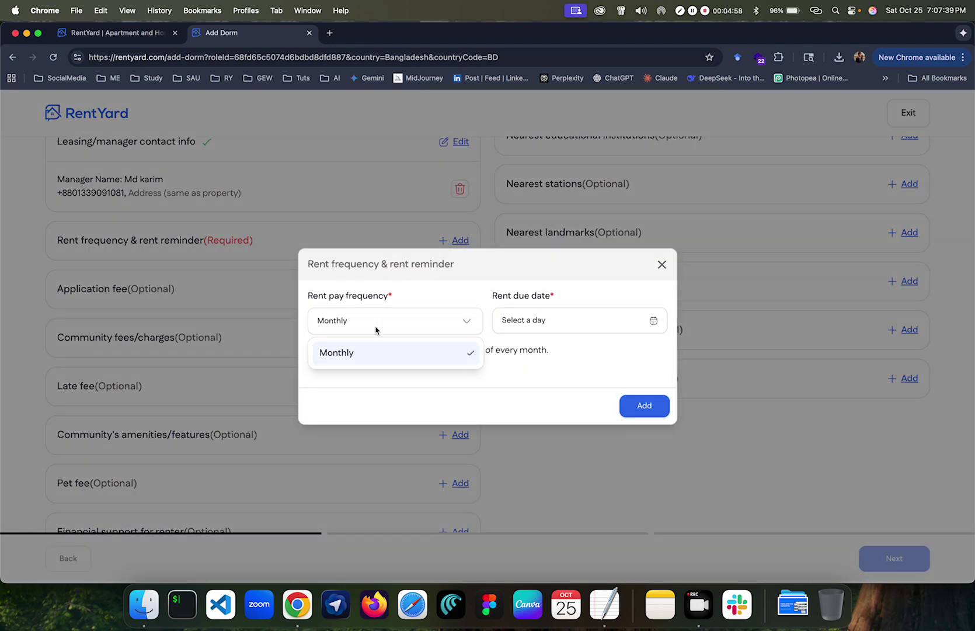
left_click(363, 351)
left_click(505, 329)
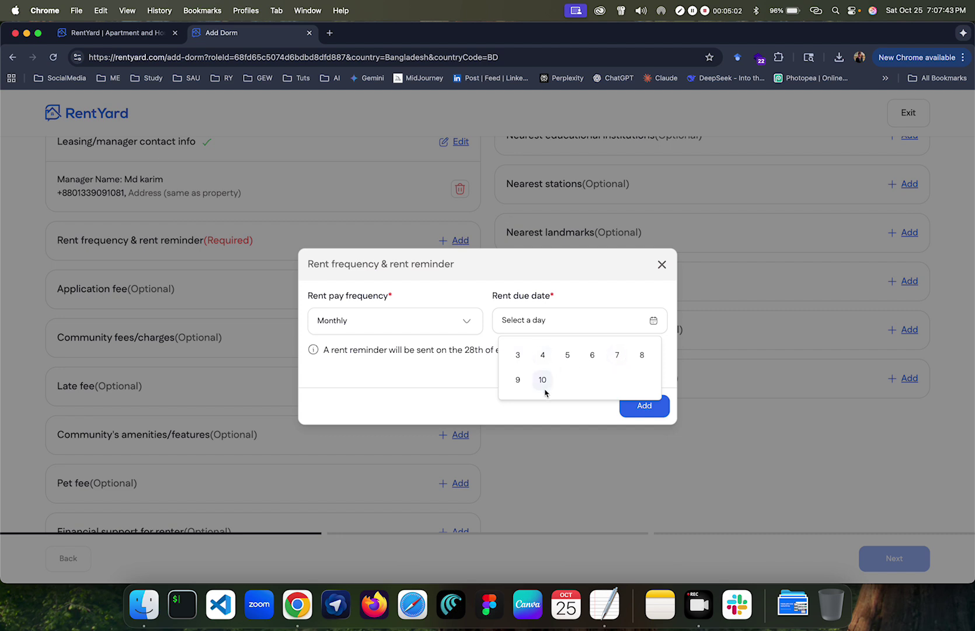
left_click(569, 355)
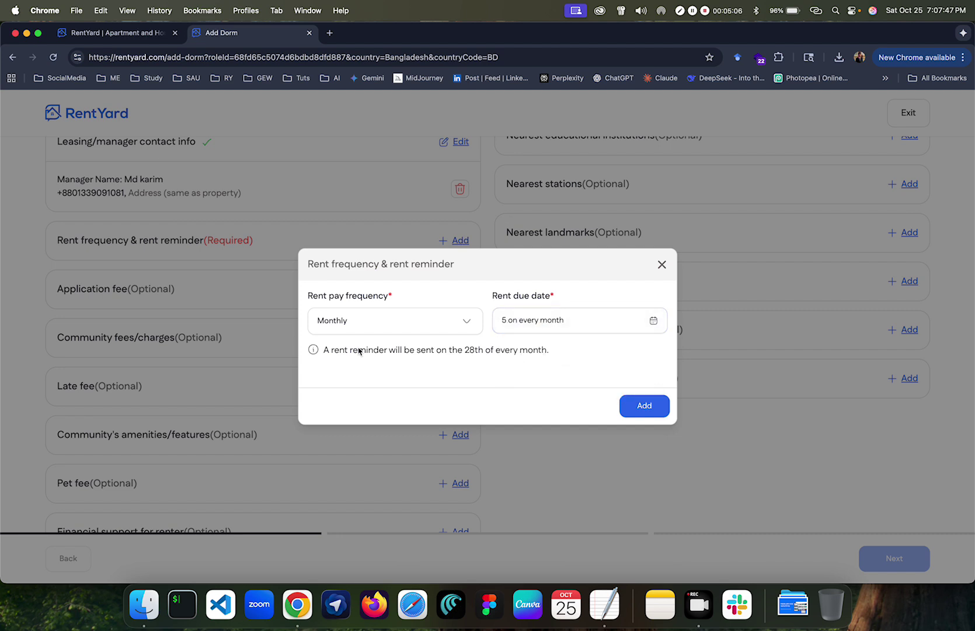
left_click_drag(324, 350, 505, 363)
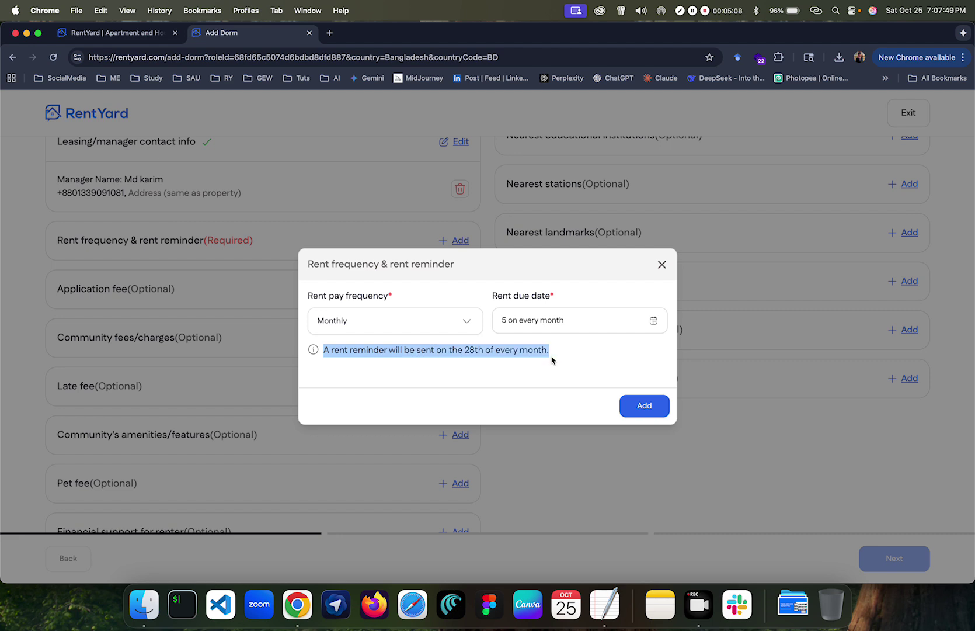
left_click(567, 363)
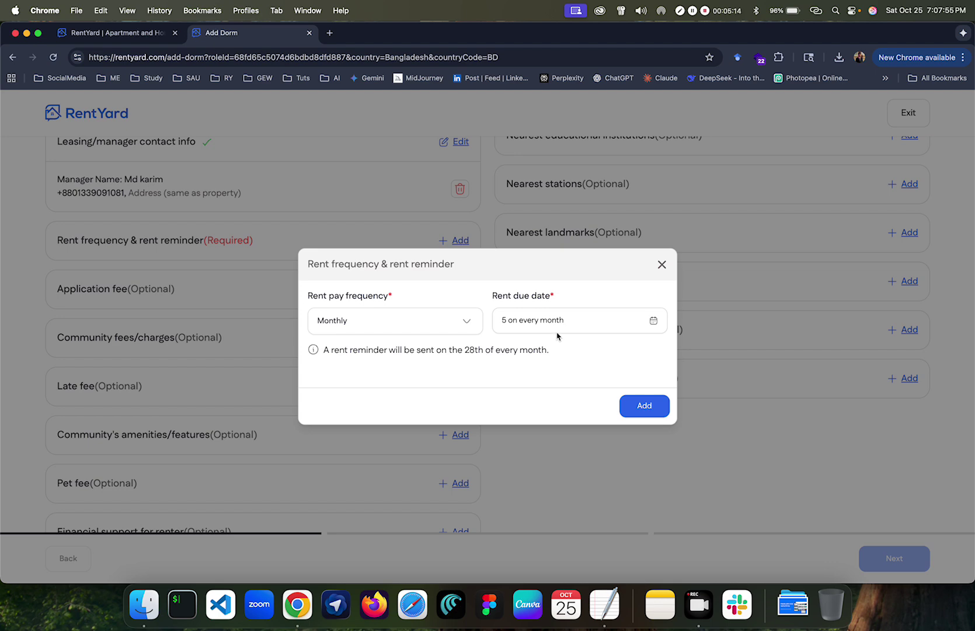
left_click(636, 405)
scroll(351, 321, "down", 5)
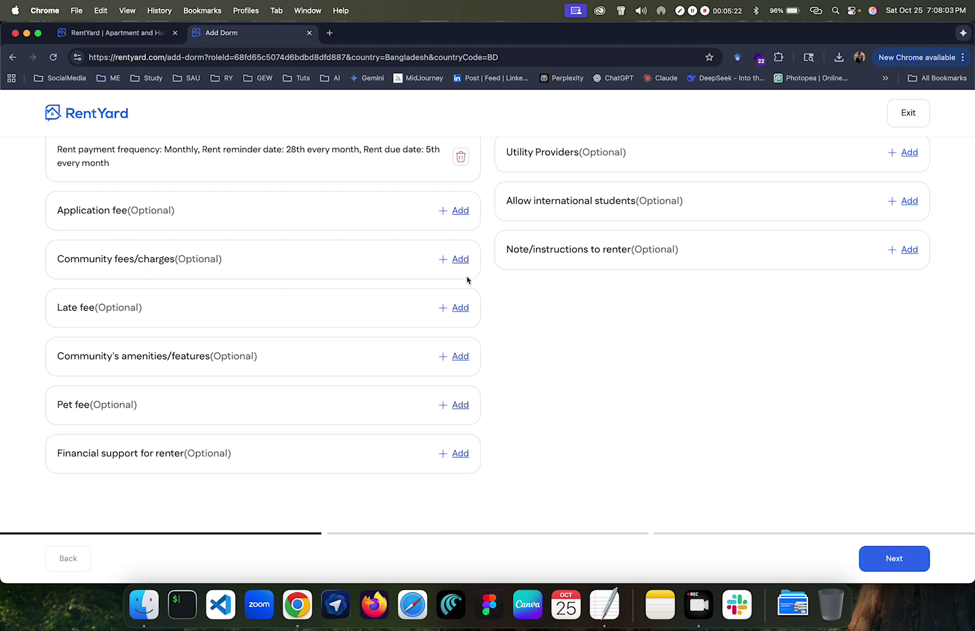
Step: Add a ৳10 monthly Management/community fee
left_click(459, 260)
left_click(398, 330)
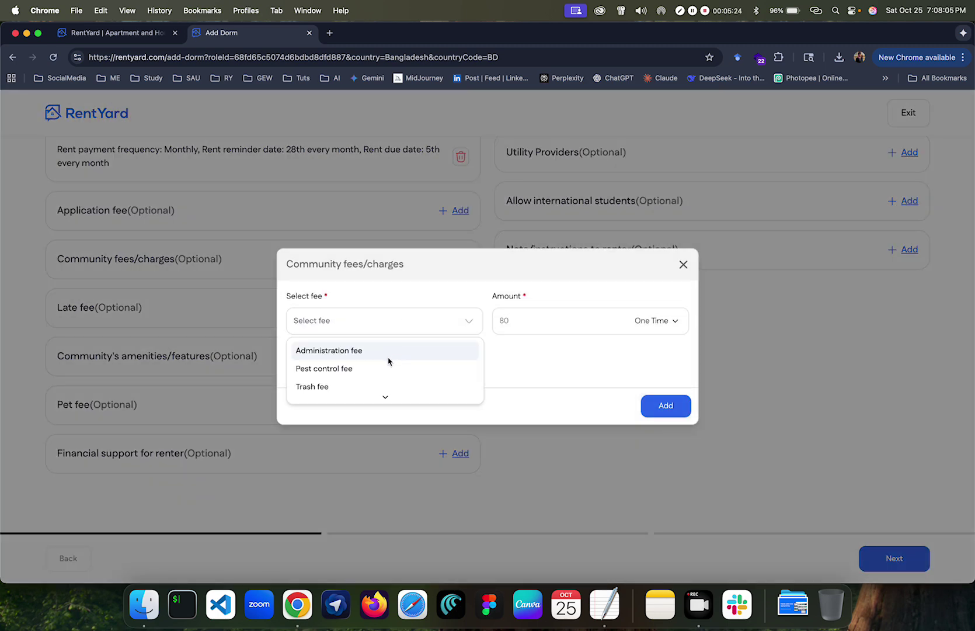
scroll(385, 371, "down", 3)
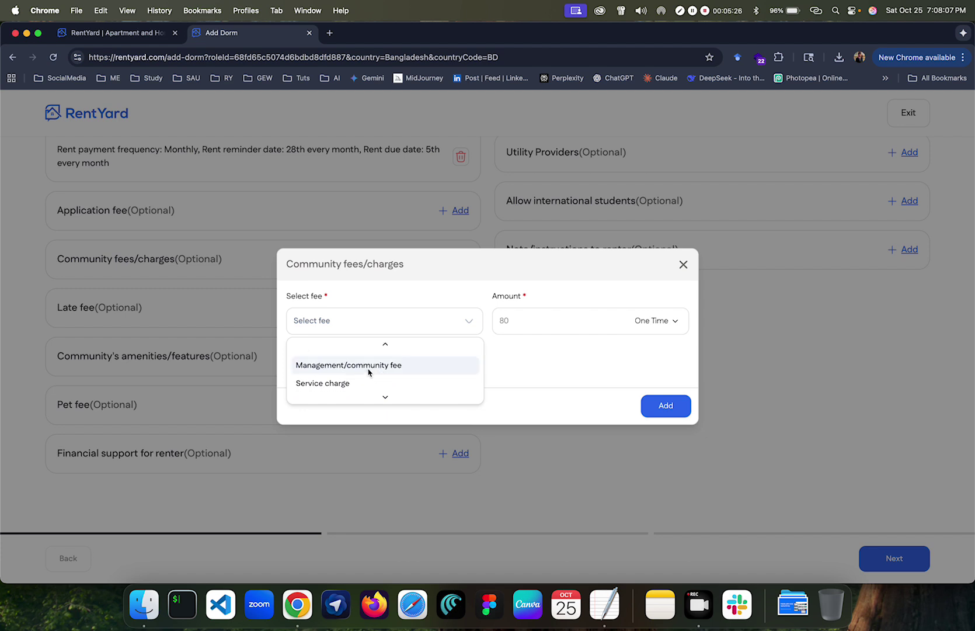
left_click(368, 368)
left_click(520, 329)
type("10")
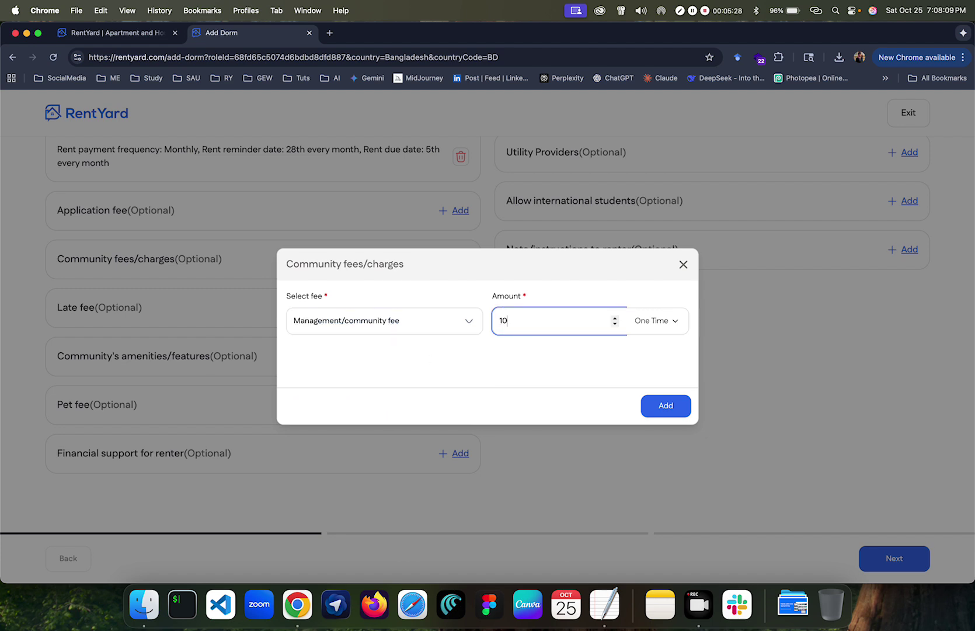
left_click(661, 325)
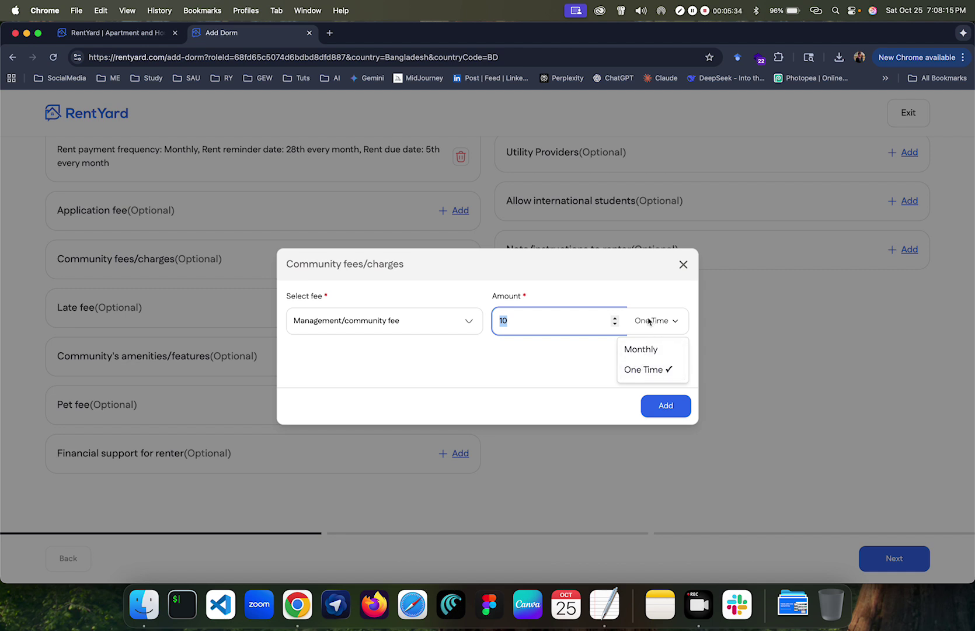
left_click(642, 348)
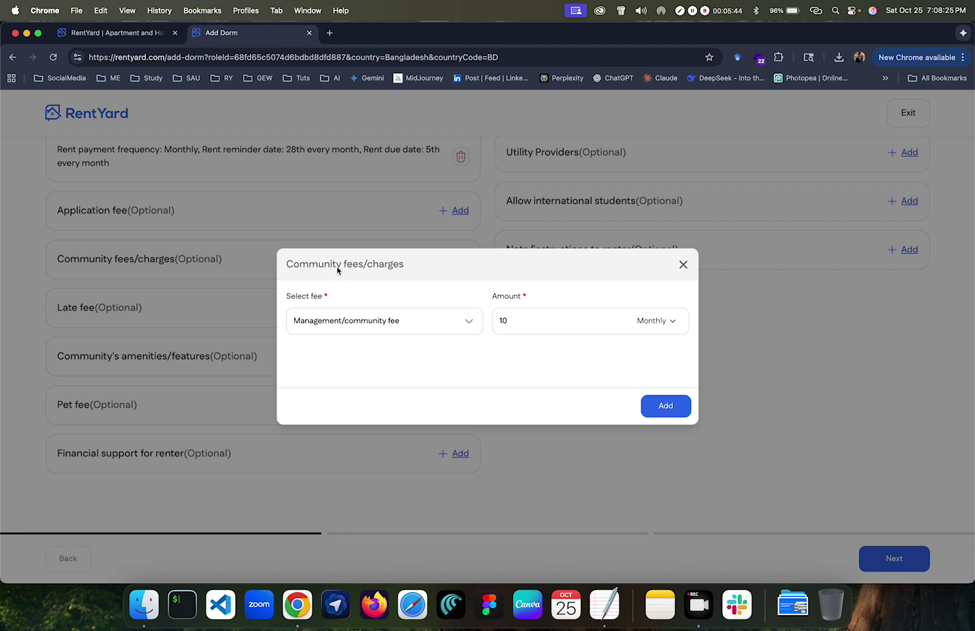
left_click(648, 410)
scroll(204, 322, "down", 2)
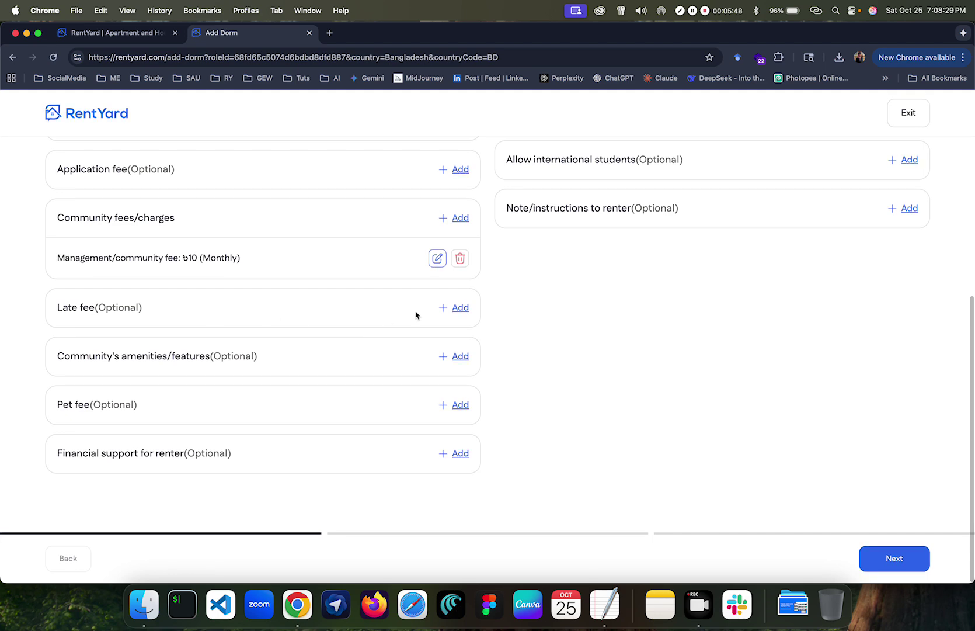
Step: Add a 10% monthly late fee
left_click(442, 308)
left_click(411, 332)
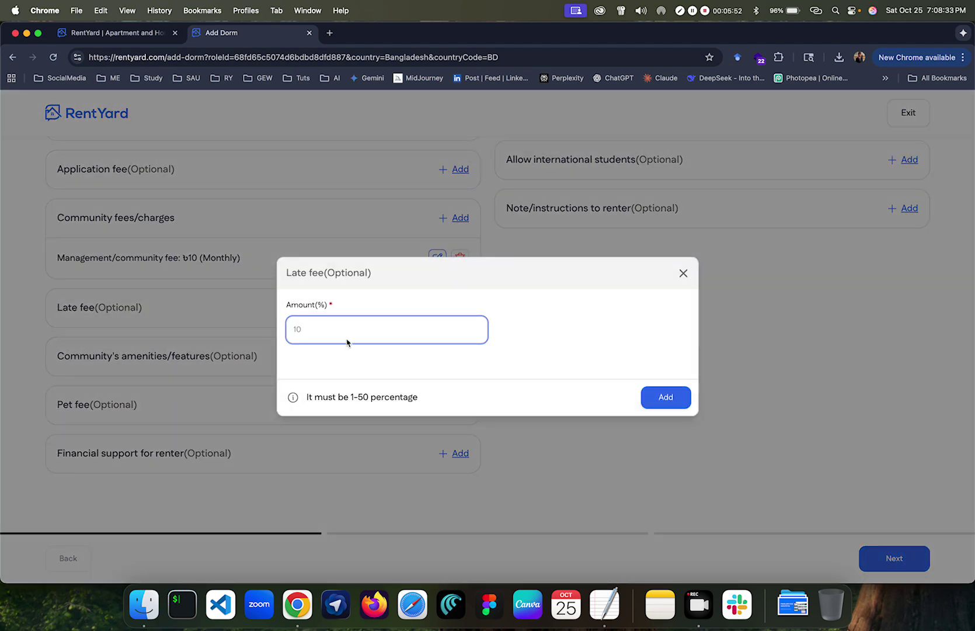
type("10")
left_click(662, 399)
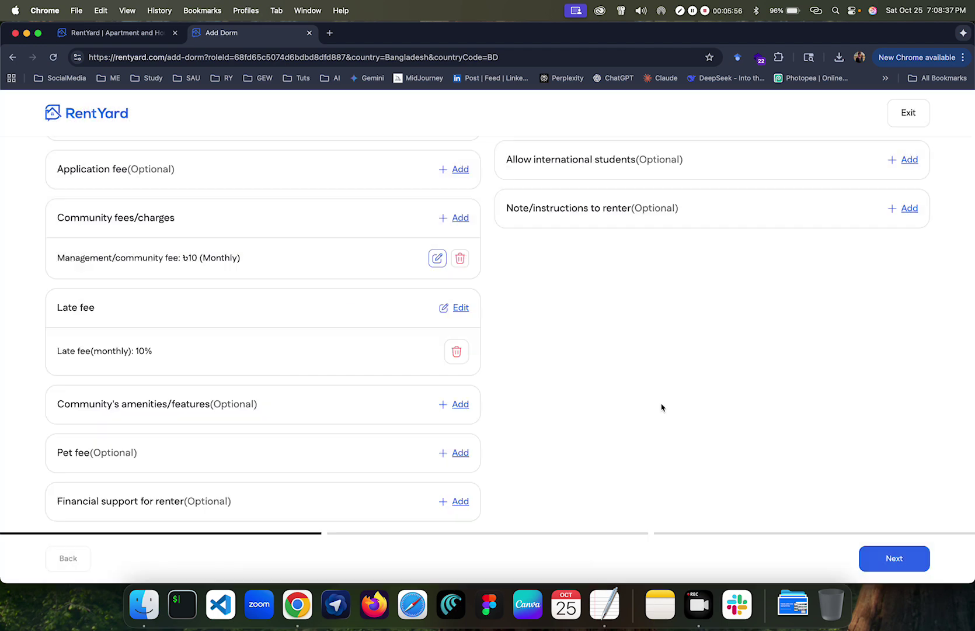
scroll(438, 394, "down", 1)
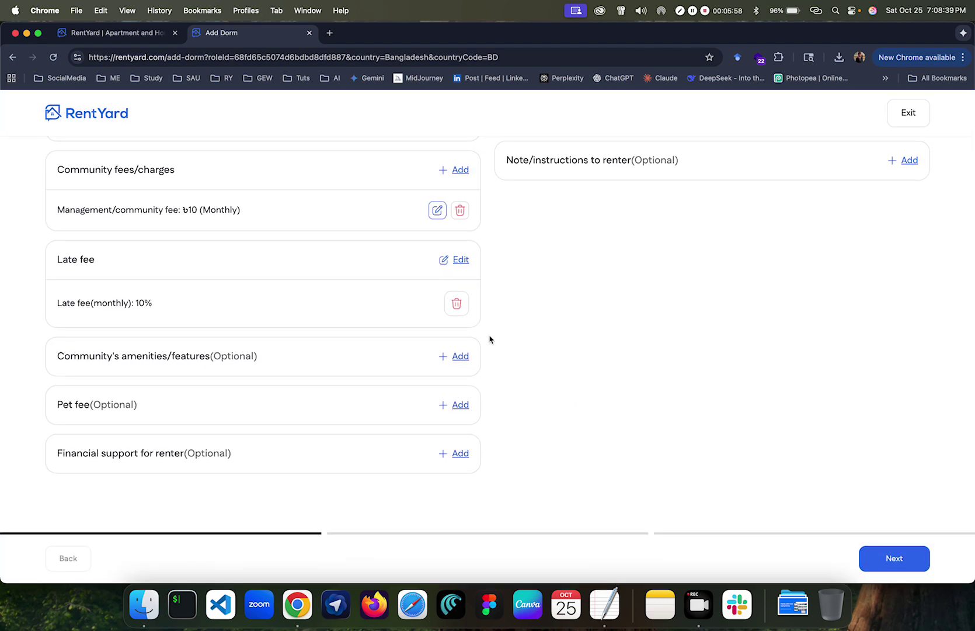
Step: Select Bike garage, CCTV Security, Electricity backup and Fire Exit as community amenities
left_click(460, 356)
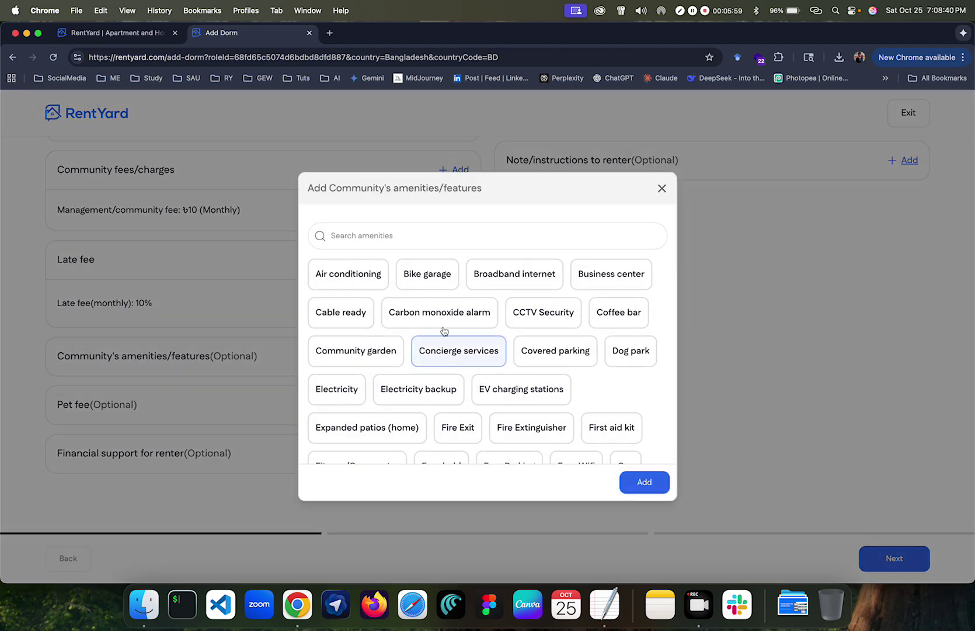
left_click(448, 276)
scroll(475, 354, "down", 1)
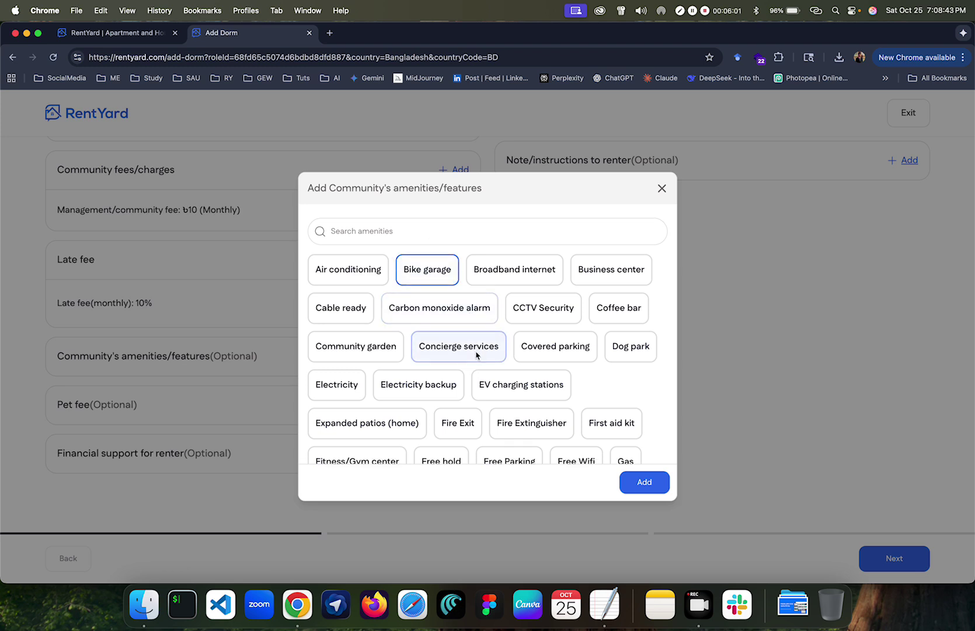
left_click(540, 299)
scroll(529, 337, "down", 2)
left_click(453, 336)
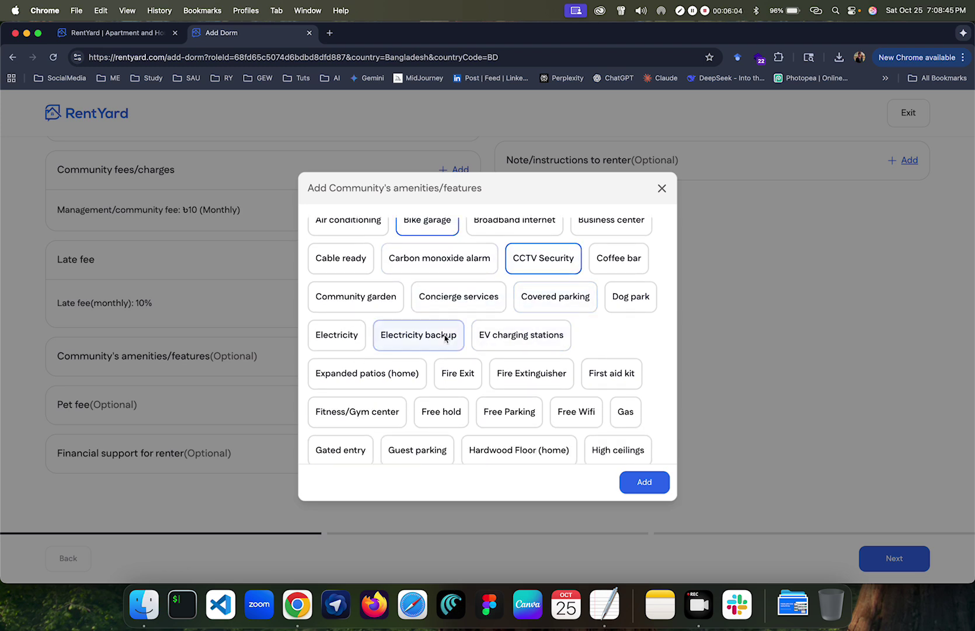
scroll(453, 339, "down", 2)
left_click(459, 315)
scroll(461, 319, "down", 1)
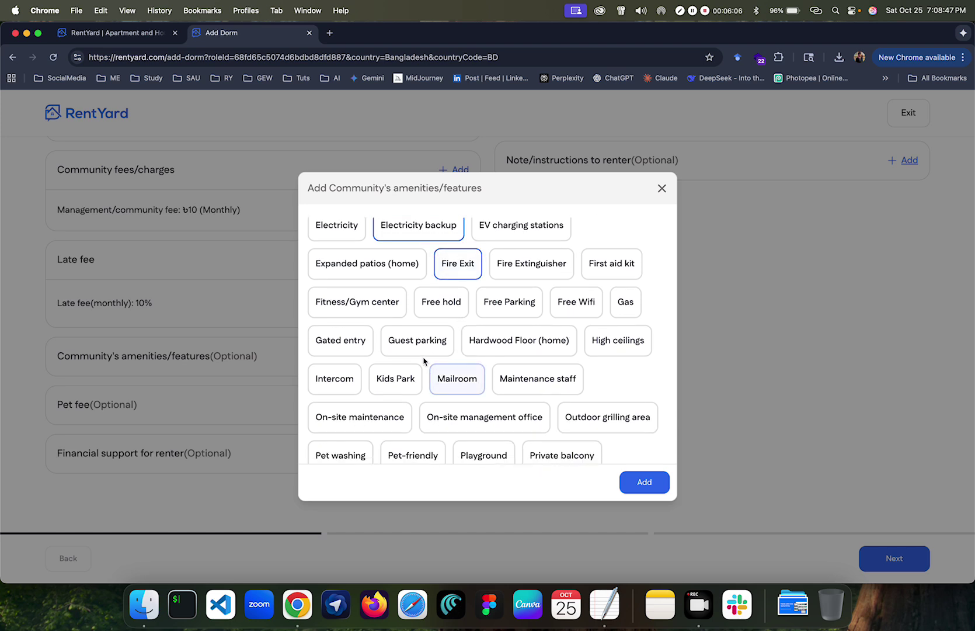
Step: Also select Playground, Refrigerator, TV room and Yoga/fitness studio, then save the amenities
scroll(403, 373, "down", 1)
scroll(474, 350, "down", 3)
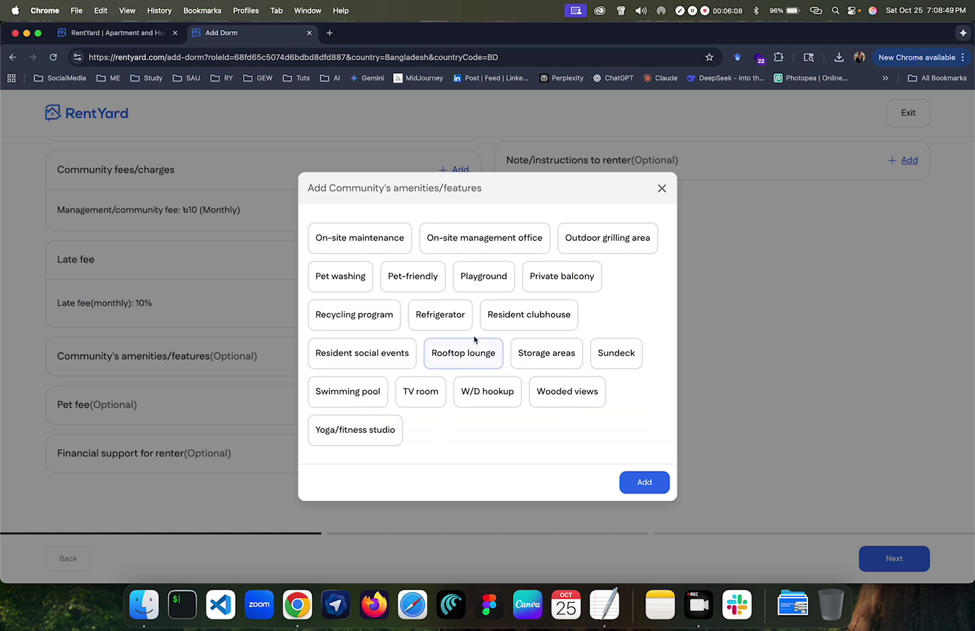
left_click(482, 276)
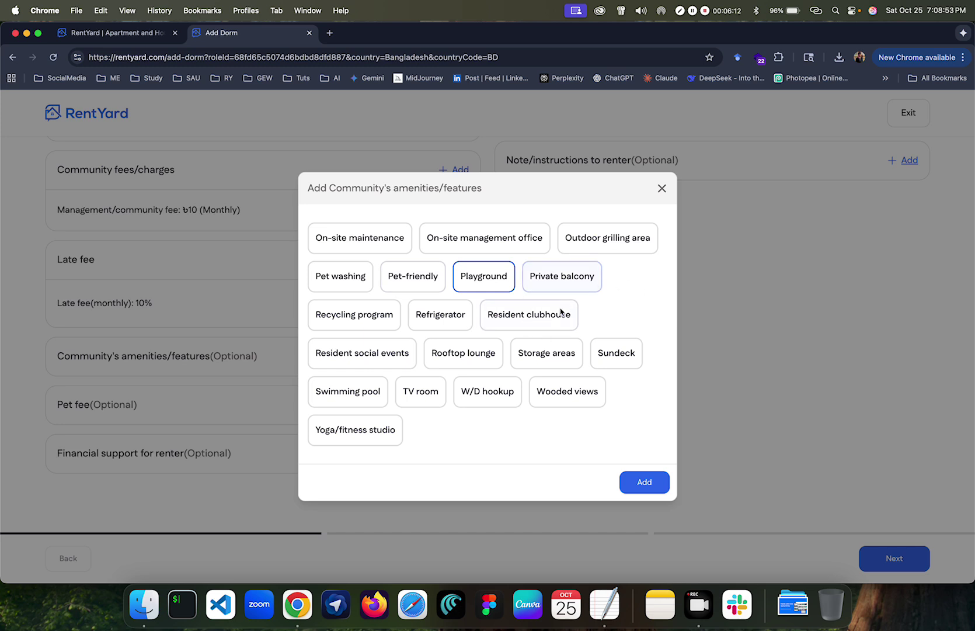
left_click(443, 320)
left_click(425, 392)
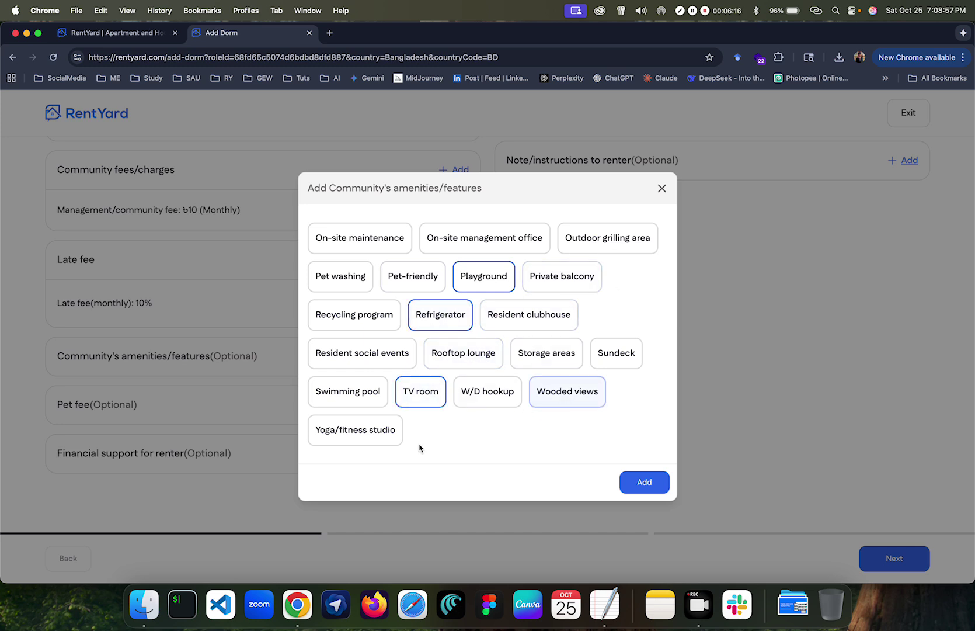
left_click(352, 439)
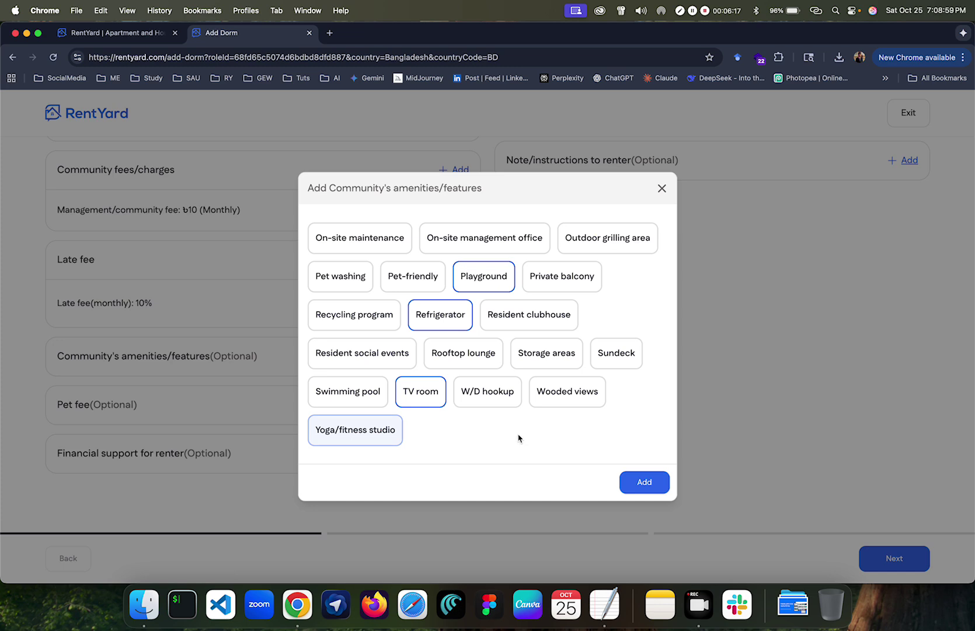
left_click(642, 482)
scroll(350, 426, "down", 3)
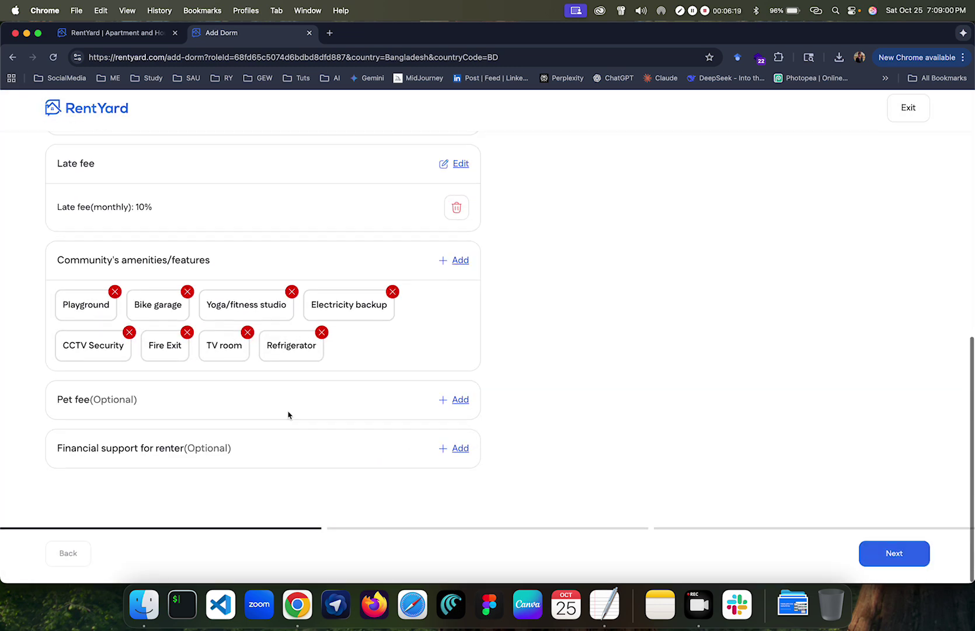
left_click(456, 401)
Step: Look at the pet fee options and close the form without adding a pet fee
left_click(363, 312)
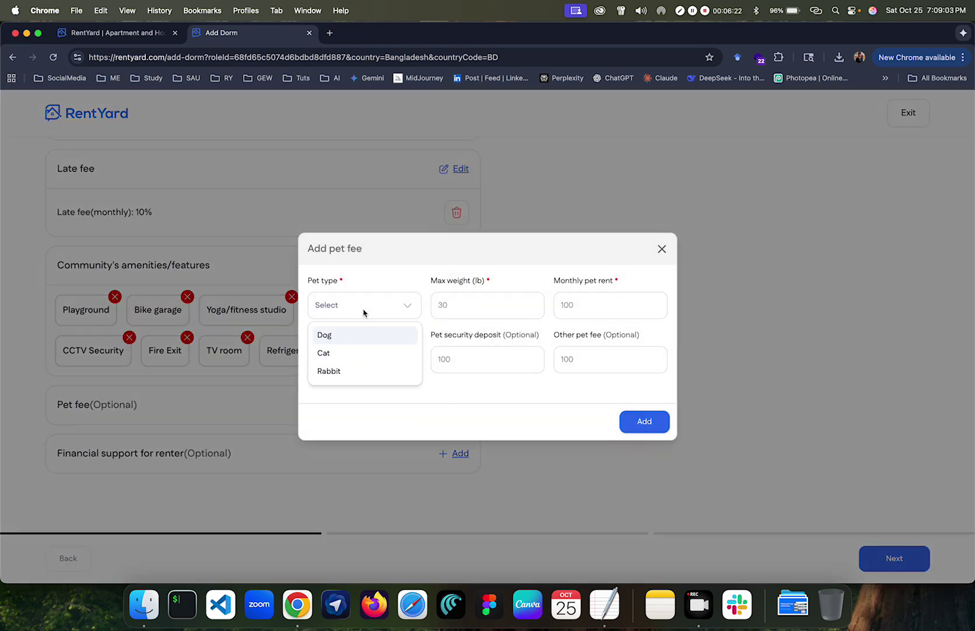
left_click(377, 273)
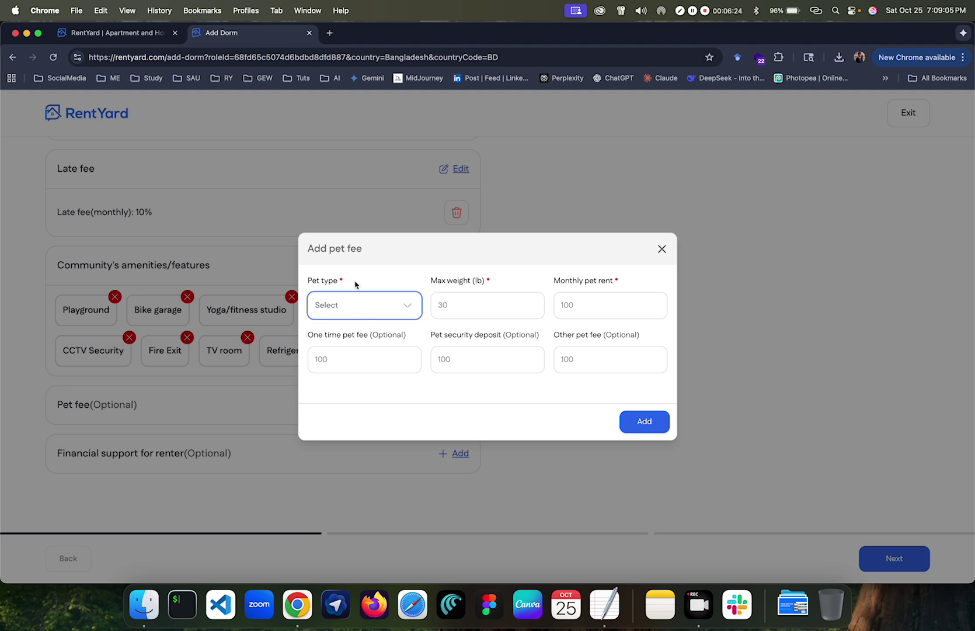
left_click(662, 250)
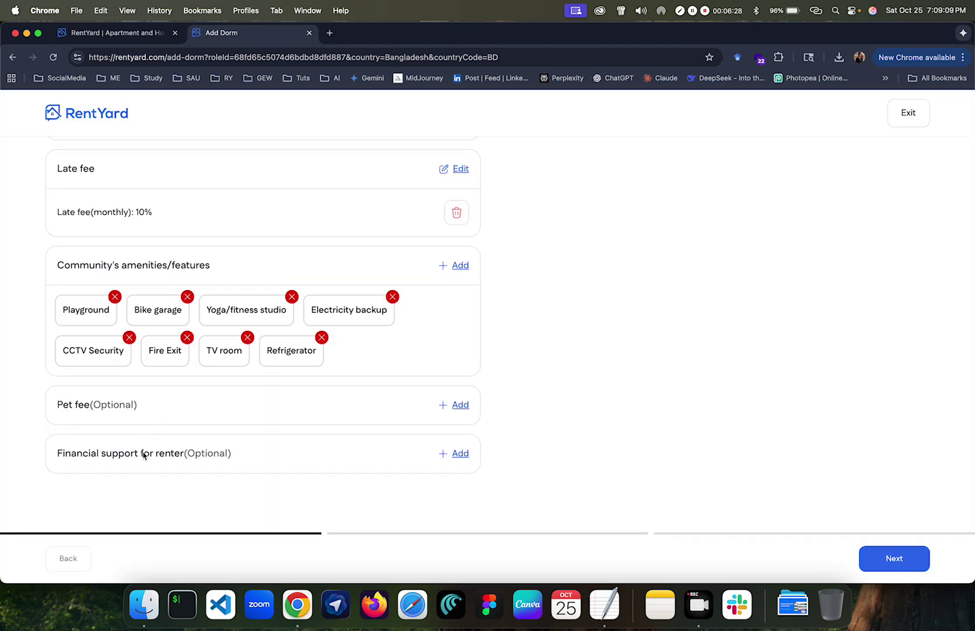
Step: Set the renter's minimum income to 'Same as the rent' under Financial support and save
left_click(452, 456)
left_click(416, 291)
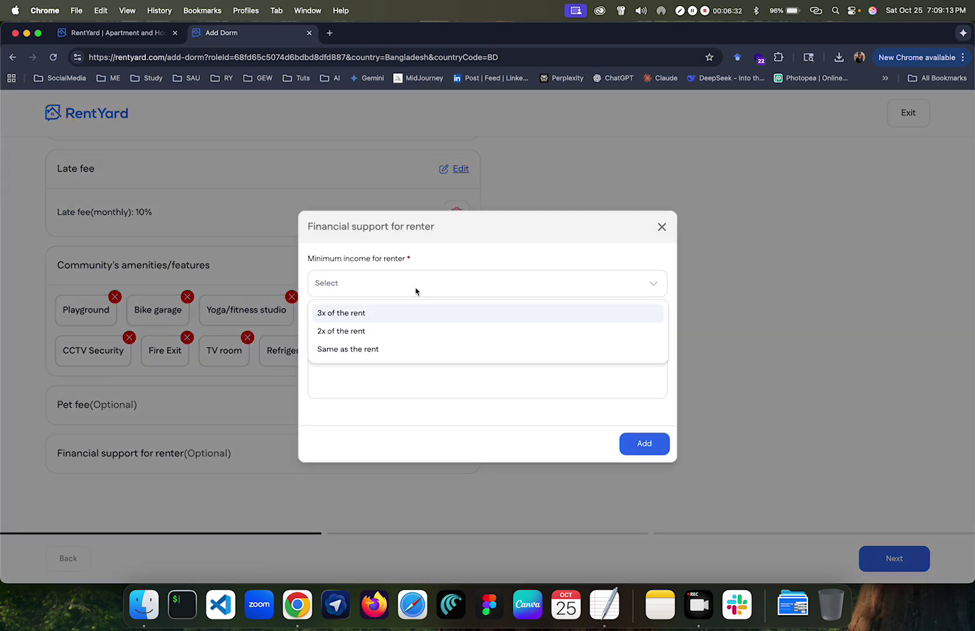
left_click(395, 349)
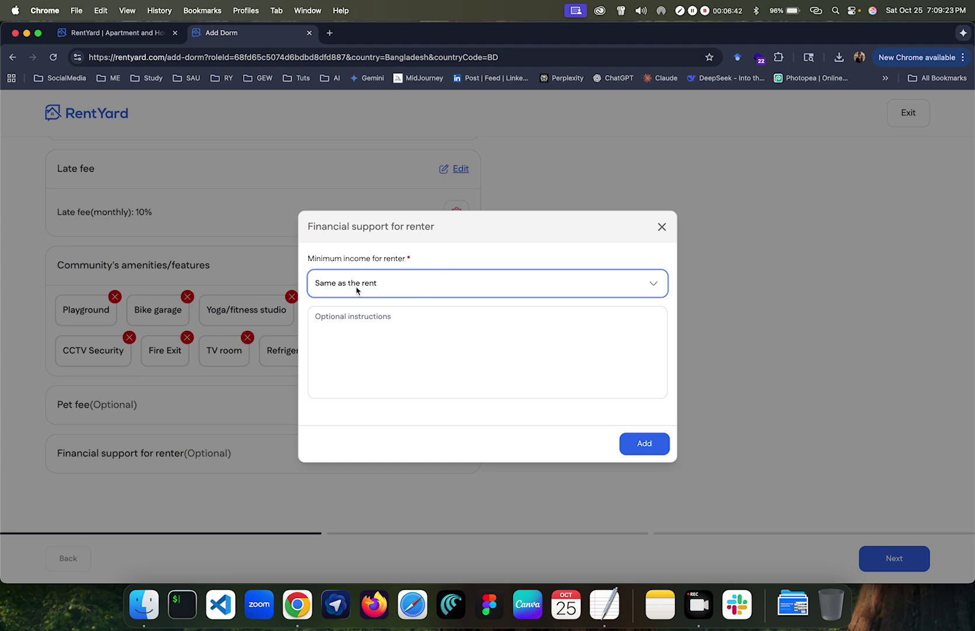
left_click(644, 446)
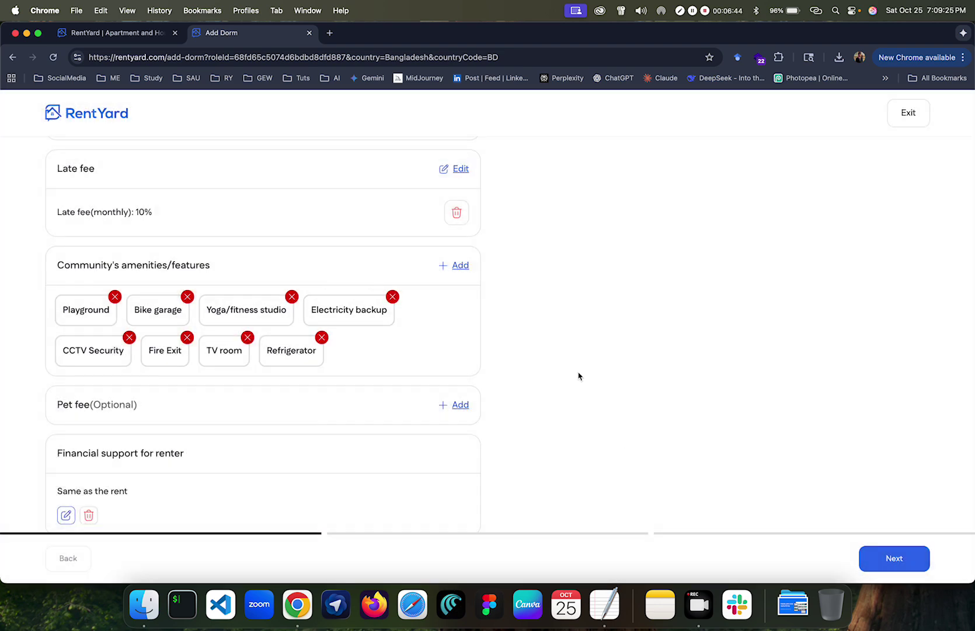
scroll(579, 376, "up", 10)
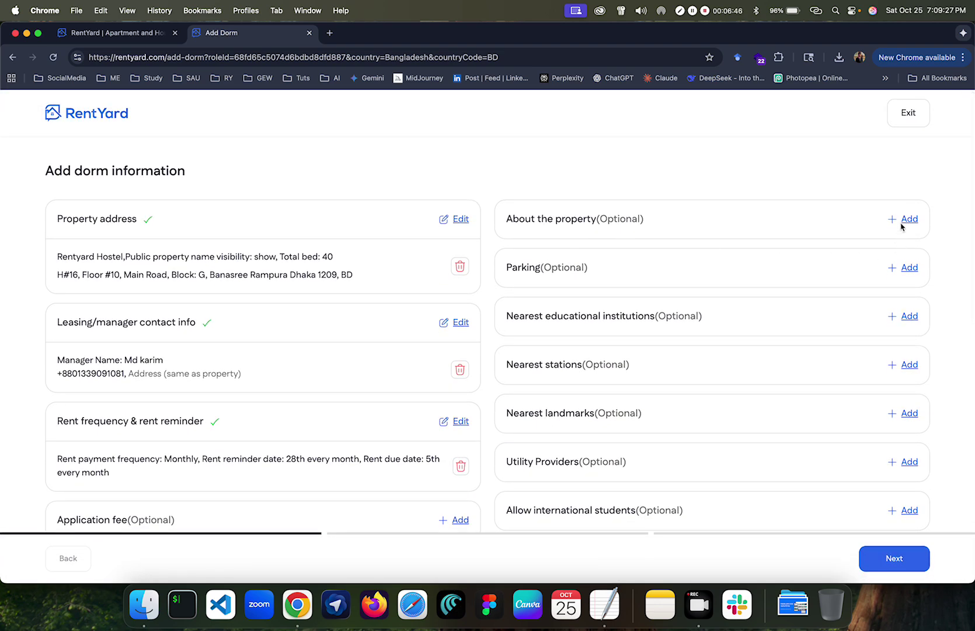
Step: Describe the property as a nice student hostel close to University of Dhaka
left_click(903, 220)
left_click(472, 321)
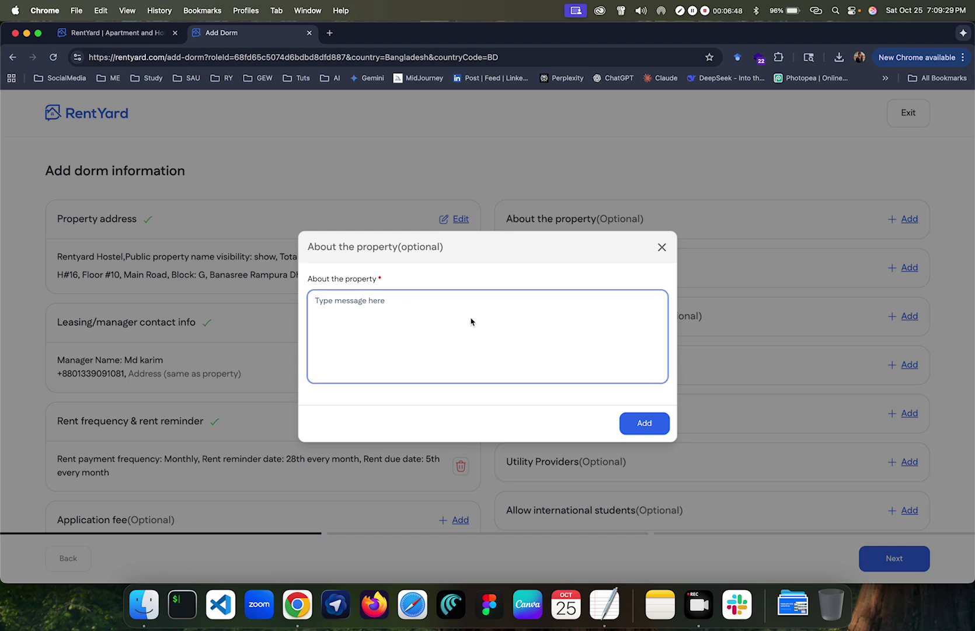
type("Nice hostel for s")
type("tudent close to Uni")
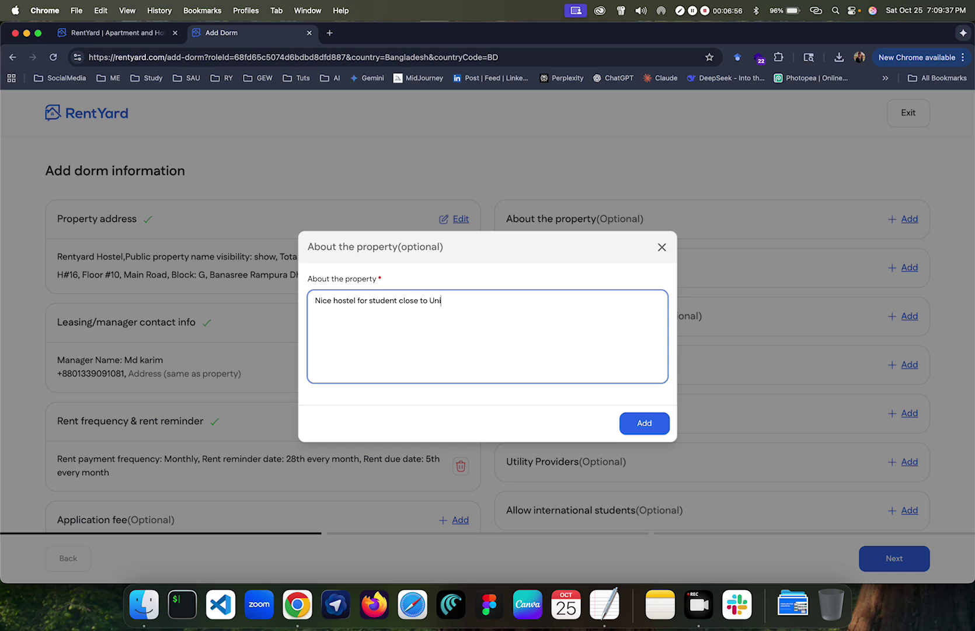
type("verity of")
type("sity of Dhaka")
type(",")
left_click(641, 421)
scroll(589, 327, "down", 4)
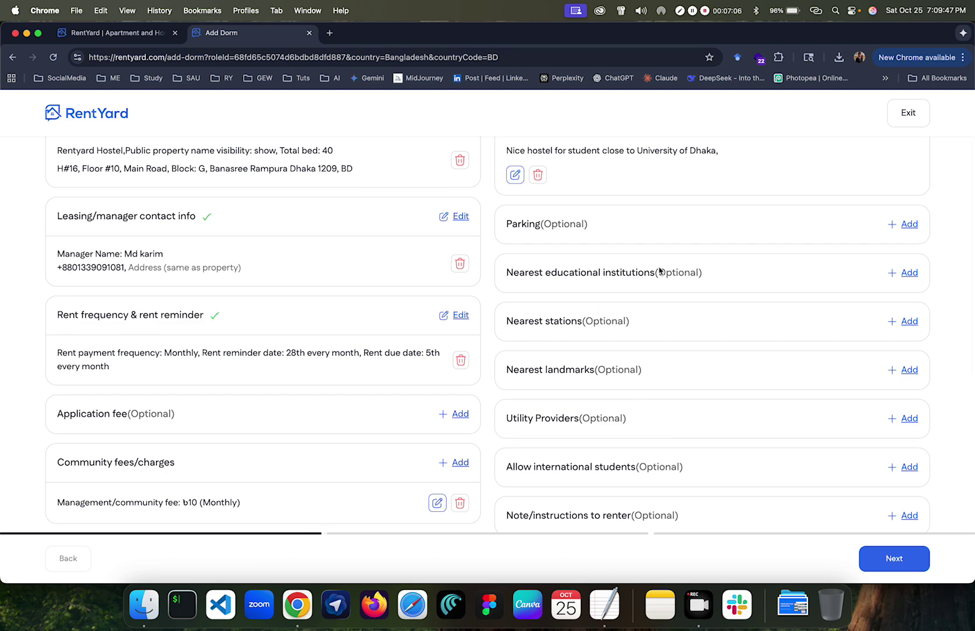
Step: Add parking with 24H guest parking time and the overview 'Bike parking available'
left_click(905, 227)
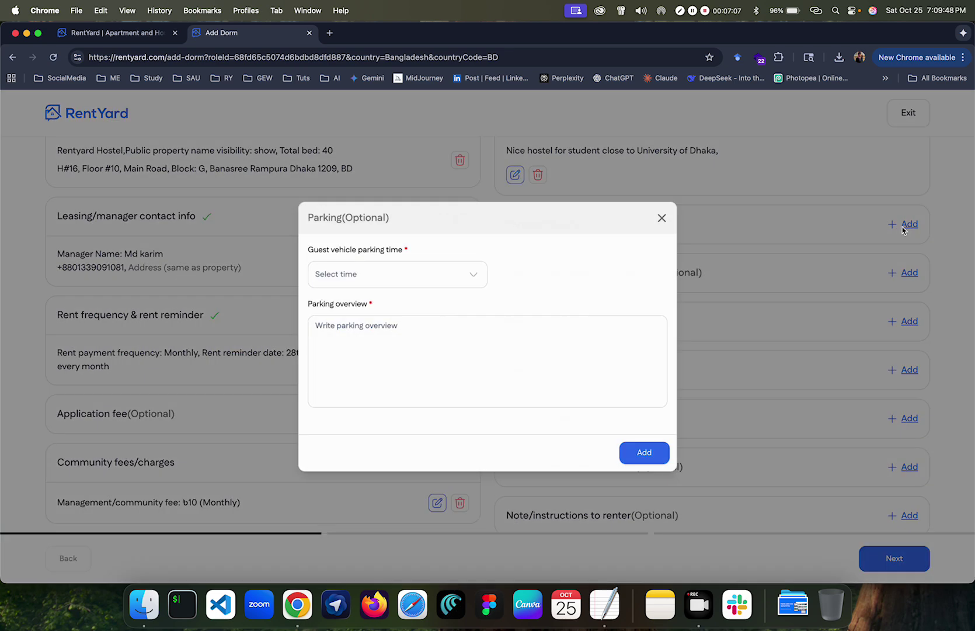
left_click(387, 278)
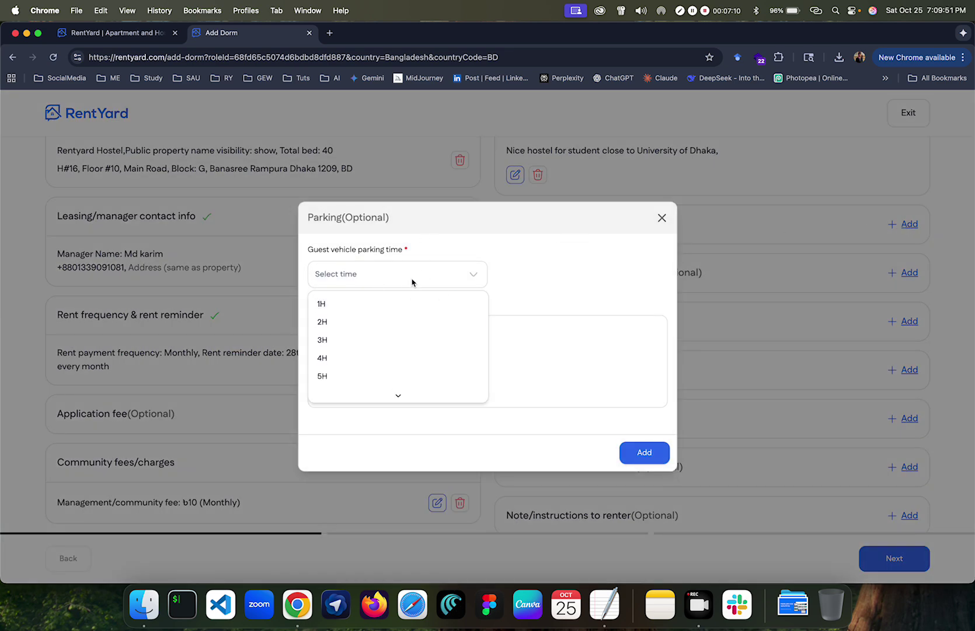
left_click(462, 274)
left_click(496, 345)
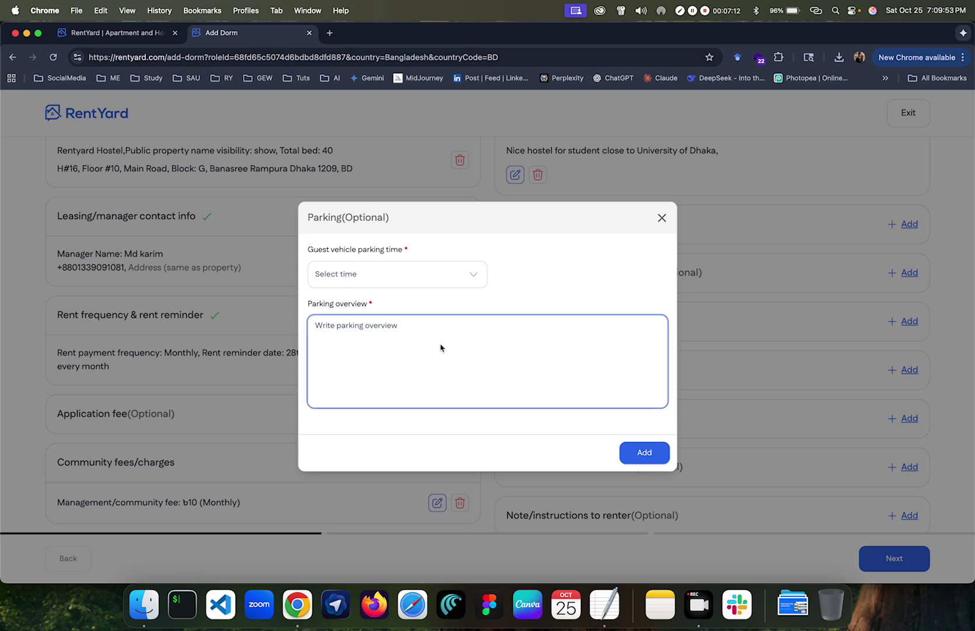
type("Bike parking available")
left_click(656, 452)
left_click(427, 259)
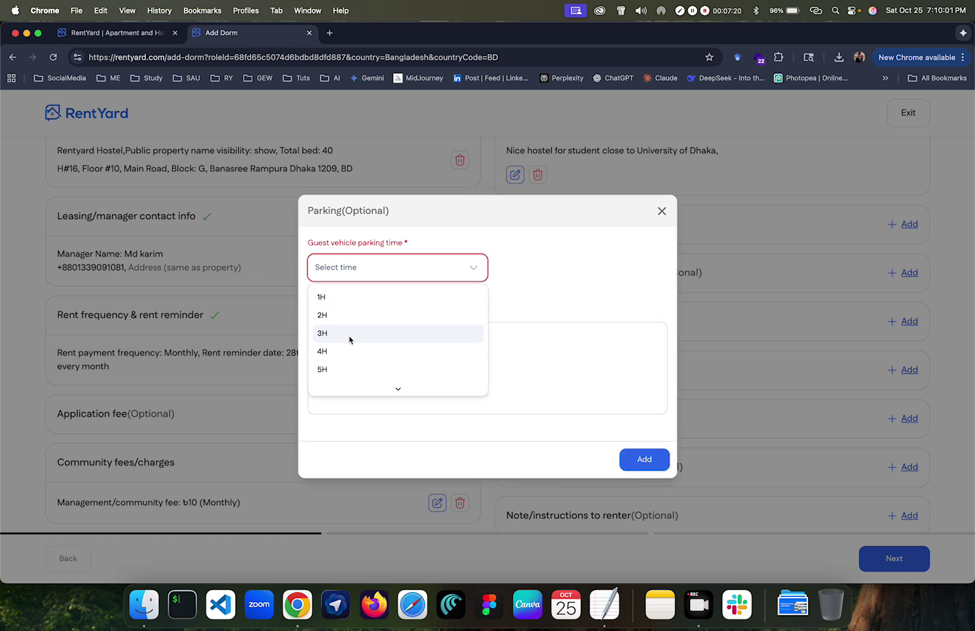
scroll(347, 363, "down", 2)
left_click(343, 368)
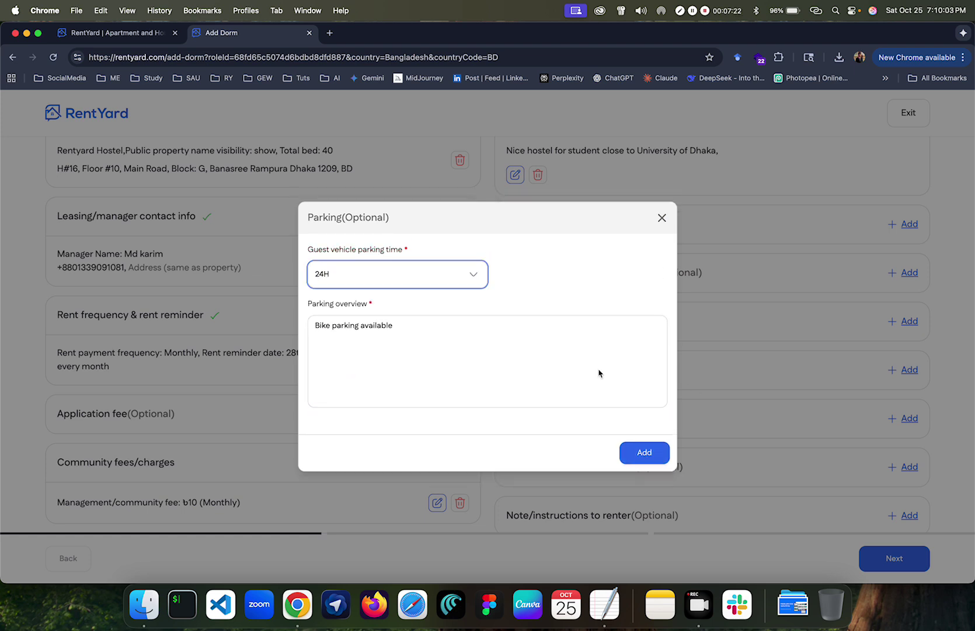
left_click(642, 455)
scroll(653, 274, "down", 3)
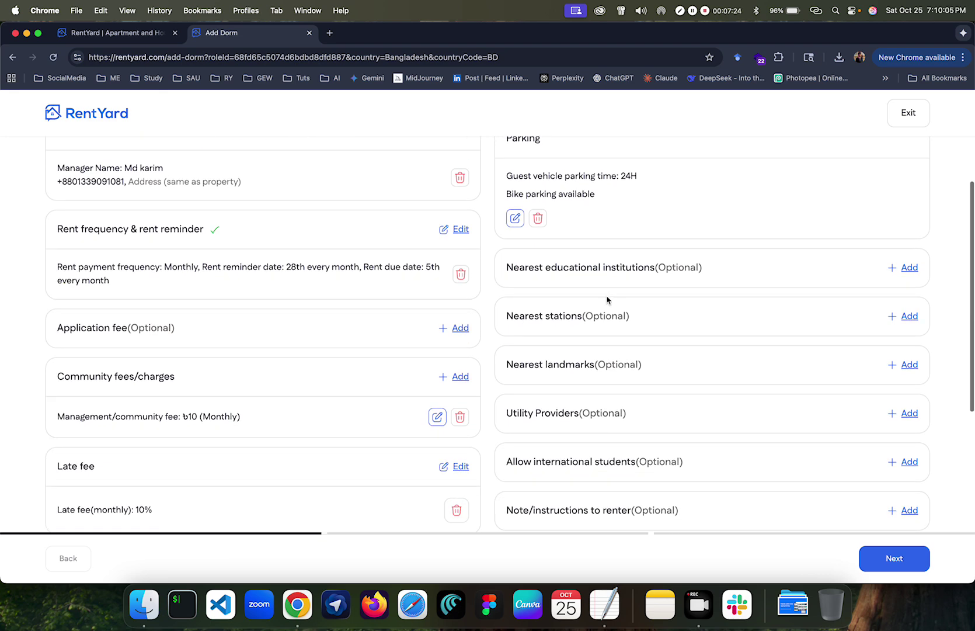
Step: Add University of Dhaka as a nearby university, 2 miles from the dorm
left_click(908, 268)
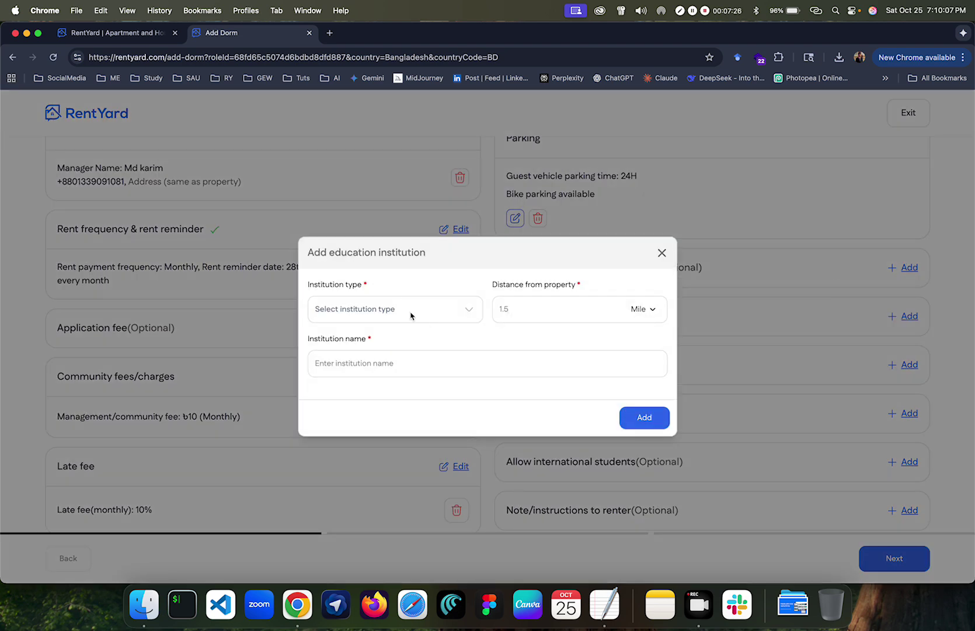
left_click(404, 310)
scroll(388, 345, "down", 3)
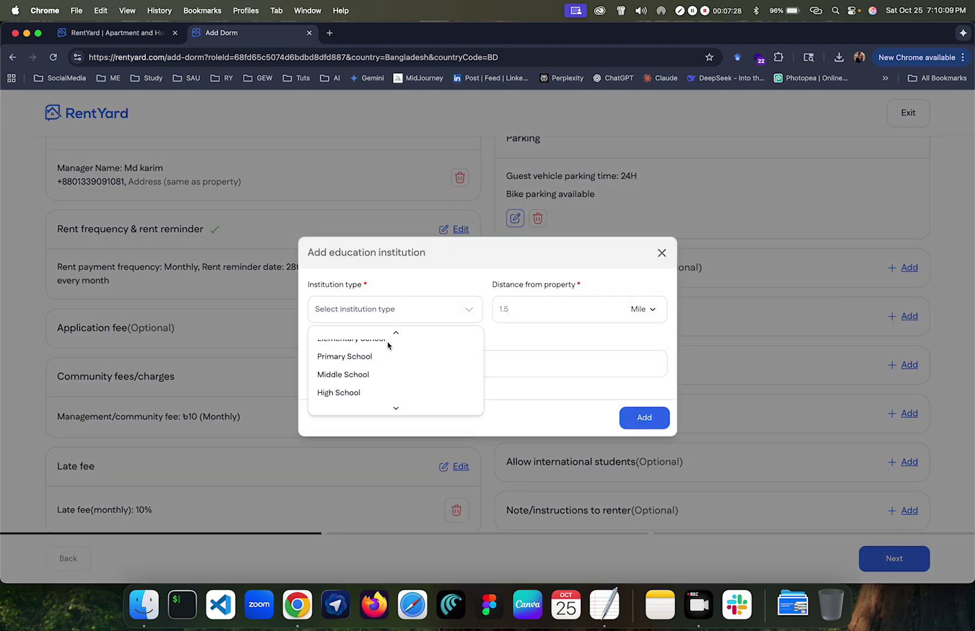
left_click(371, 386)
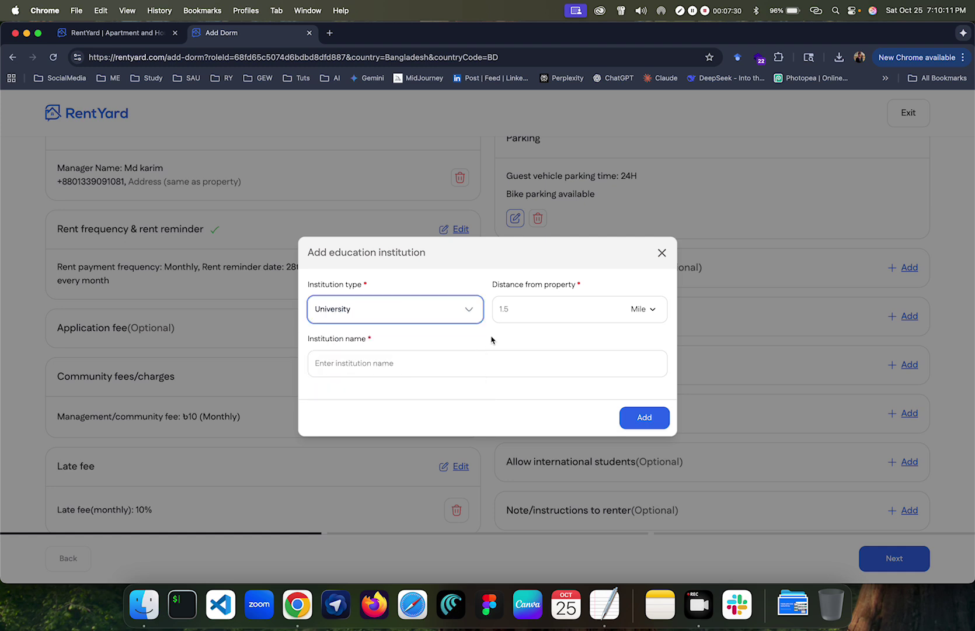
left_click(503, 318)
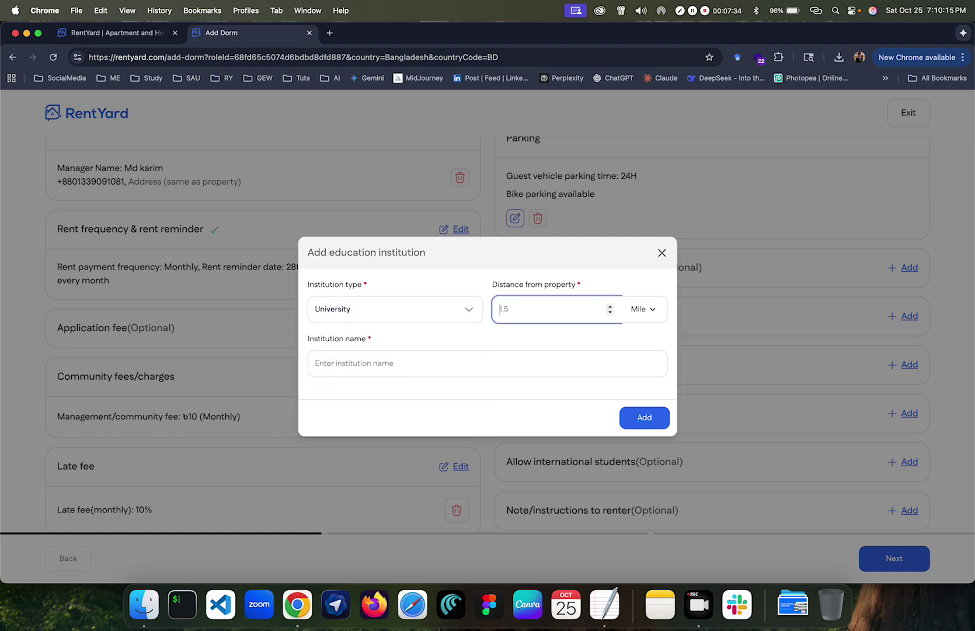
type("2")
left_click(518, 374)
type("U")
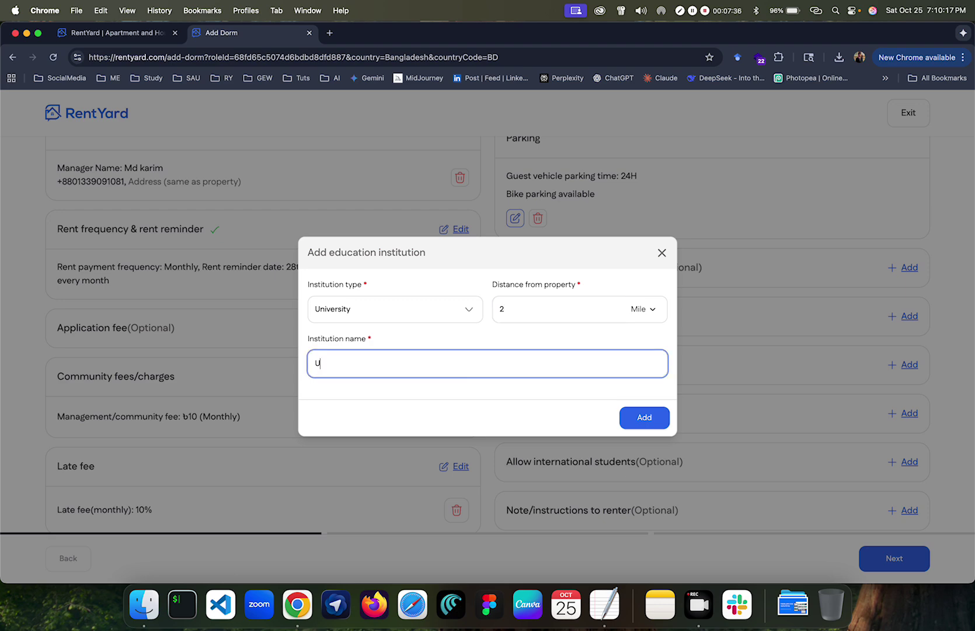
type("niversity of Dhaka")
left_click(645, 419)
Step: Add Dhaka Bus Station as the nearest bus station, 1 mile away
scroll(653, 403, "down", 3)
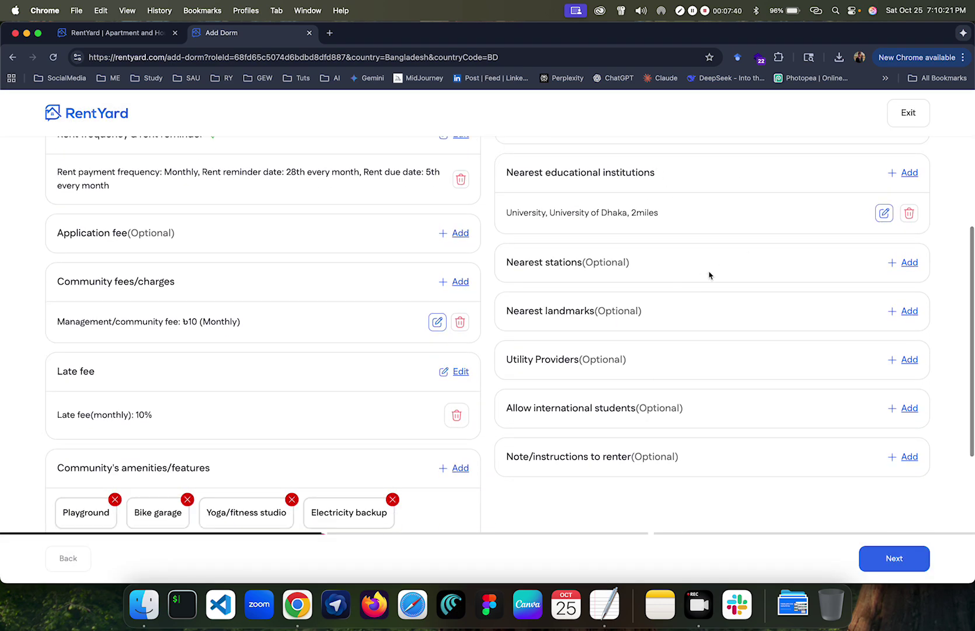
left_click(905, 264)
left_click(469, 313)
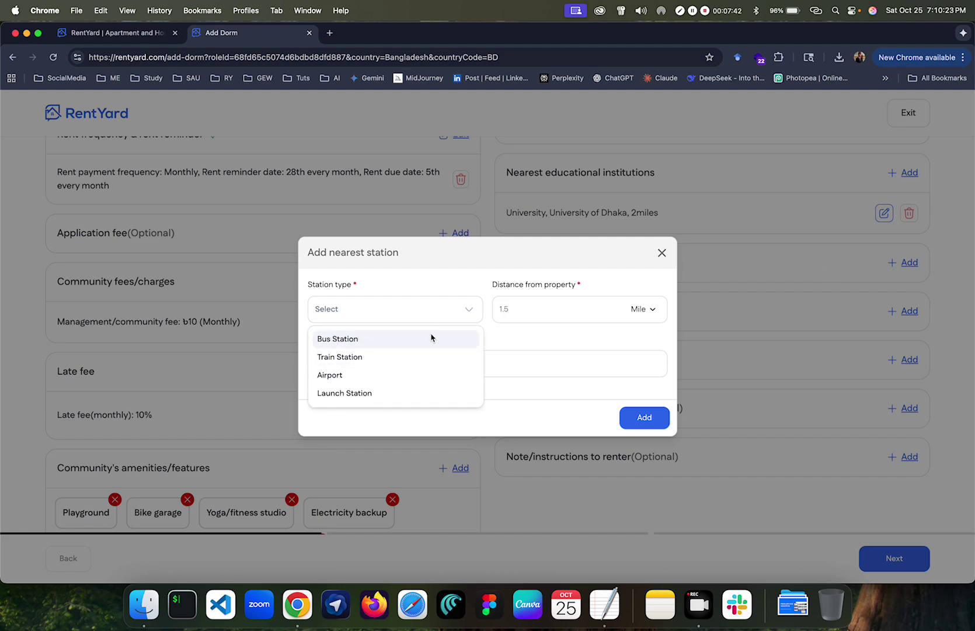
left_click(419, 344)
left_click(415, 323)
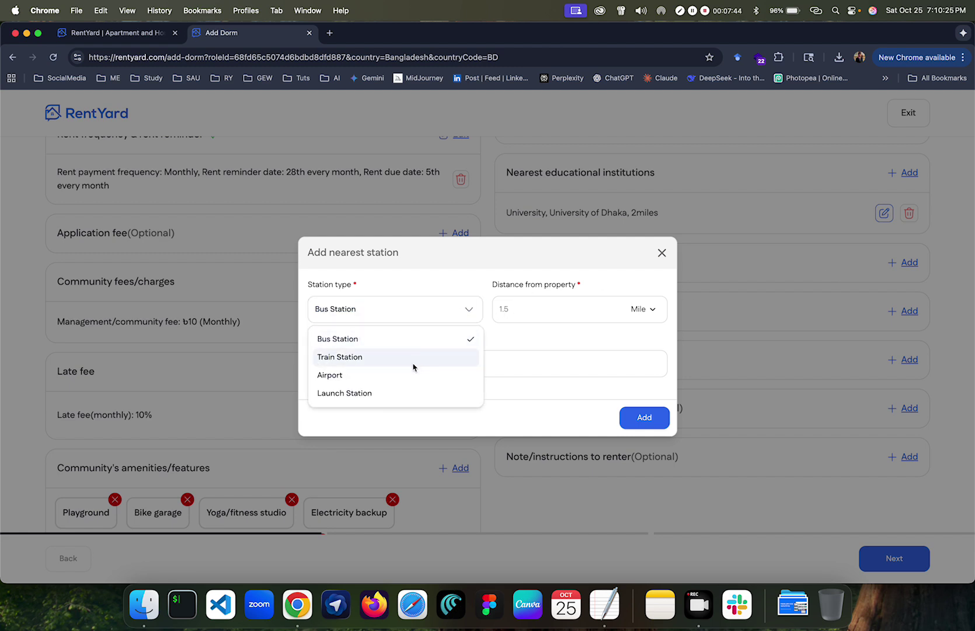
left_click(403, 344)
left_click(525, 314)
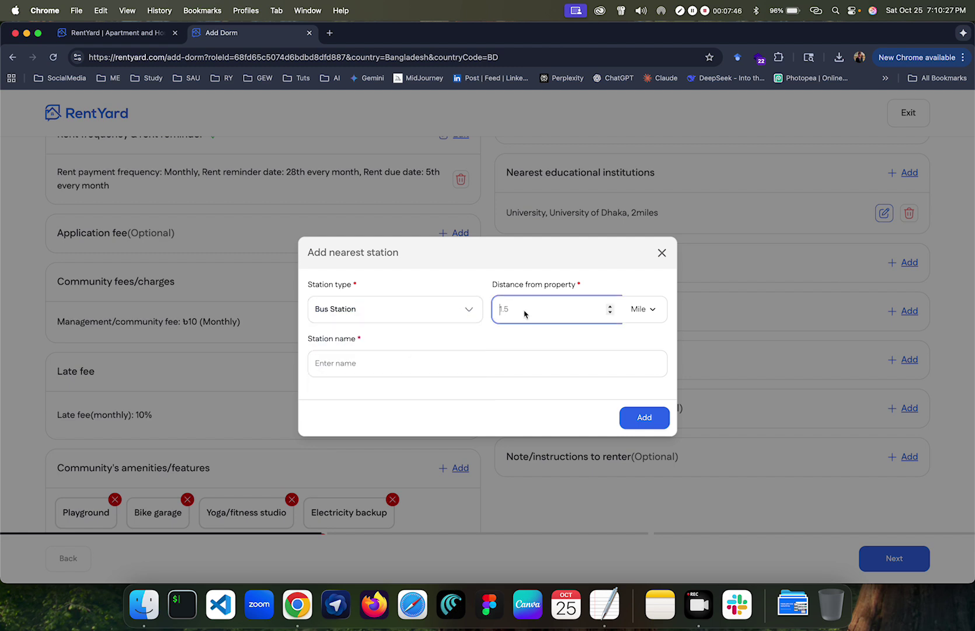
type("1")
left_click(509, 365)
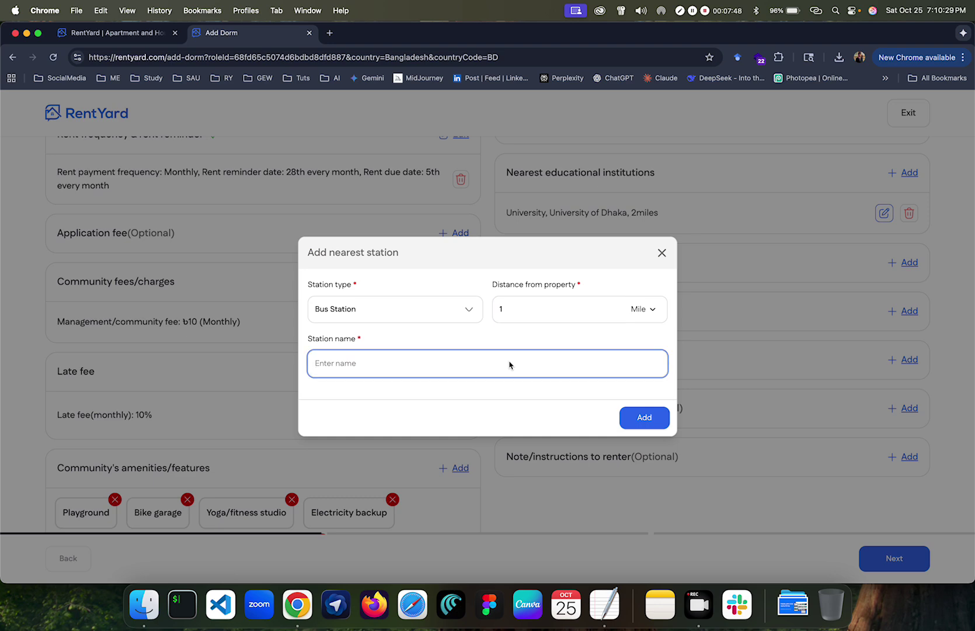
type("Dhaka Bus Station")
left_click(645, 417)
scroll(646, 420, "down", 3)
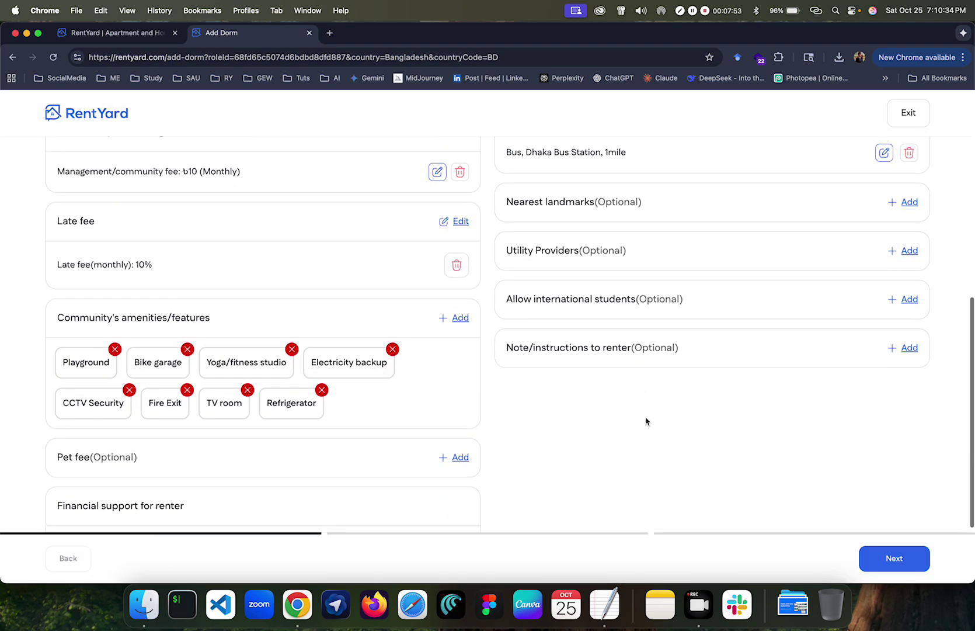
Step: Add Dhaka mosque as a religious landmark 1 mile from the property
left_click(904, 202)
left_click(459, 317)
left_click(417, 338)
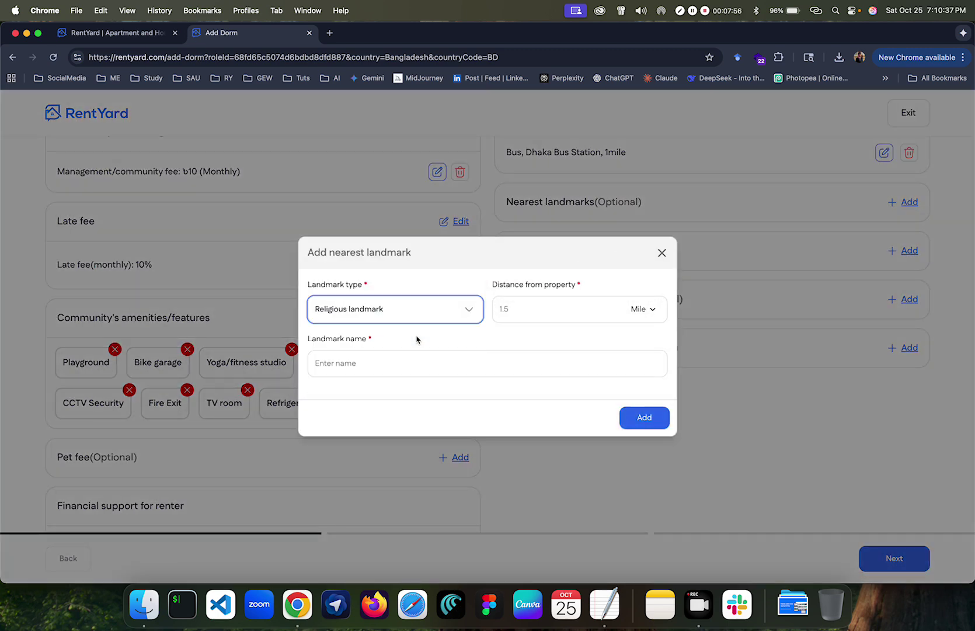
left_click(521, 310)
type("1")
left_click(491, 363)
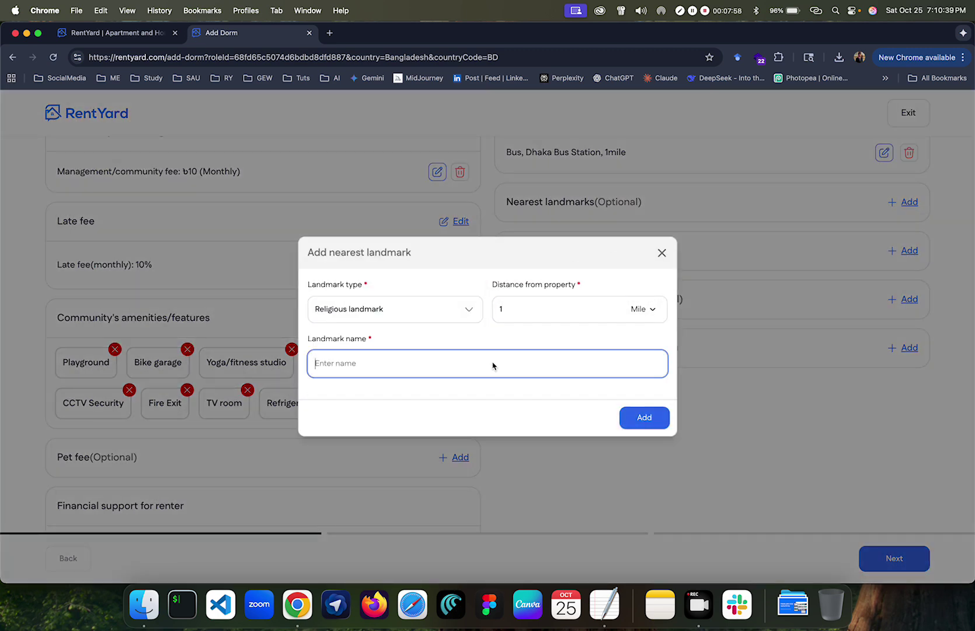
type("Dhaka mosque")
left_click(660, 412)
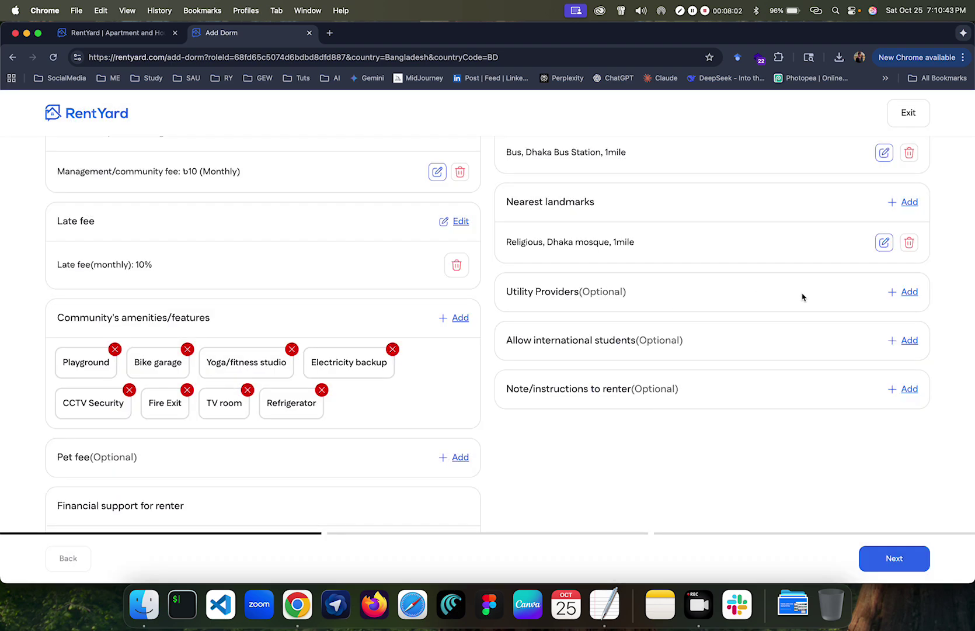
Step: Open and close a second landmark form and the utility provider form without adding anything
left_click(904, 205)
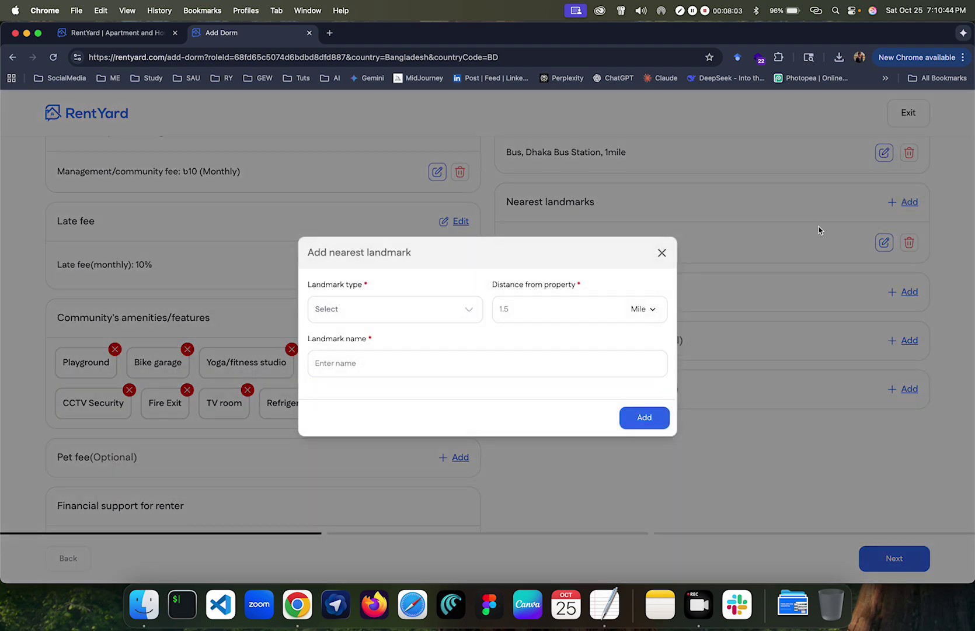
left_click(662, 253)
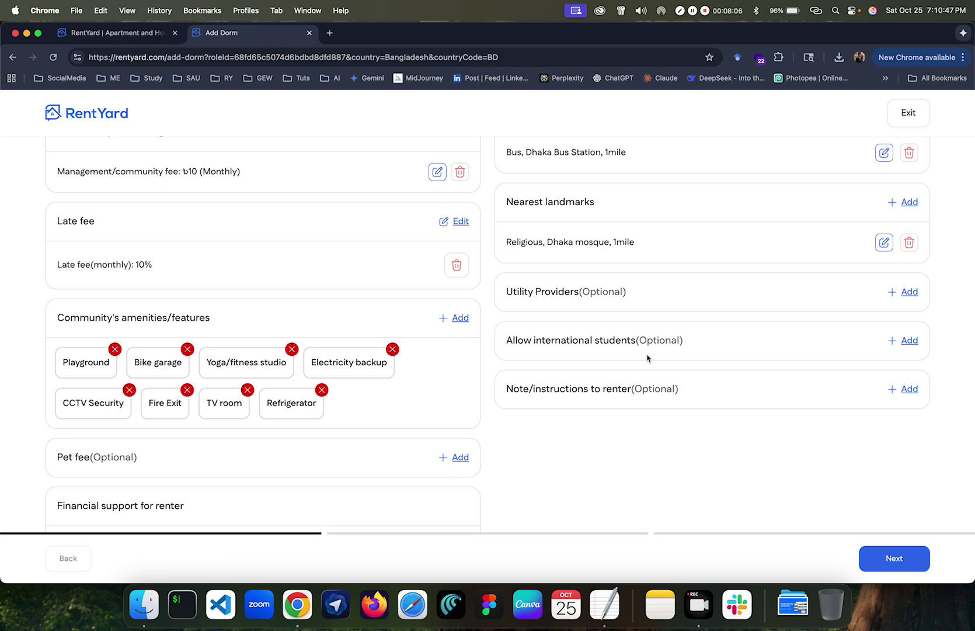
scroll(647, 357, "down", 2)
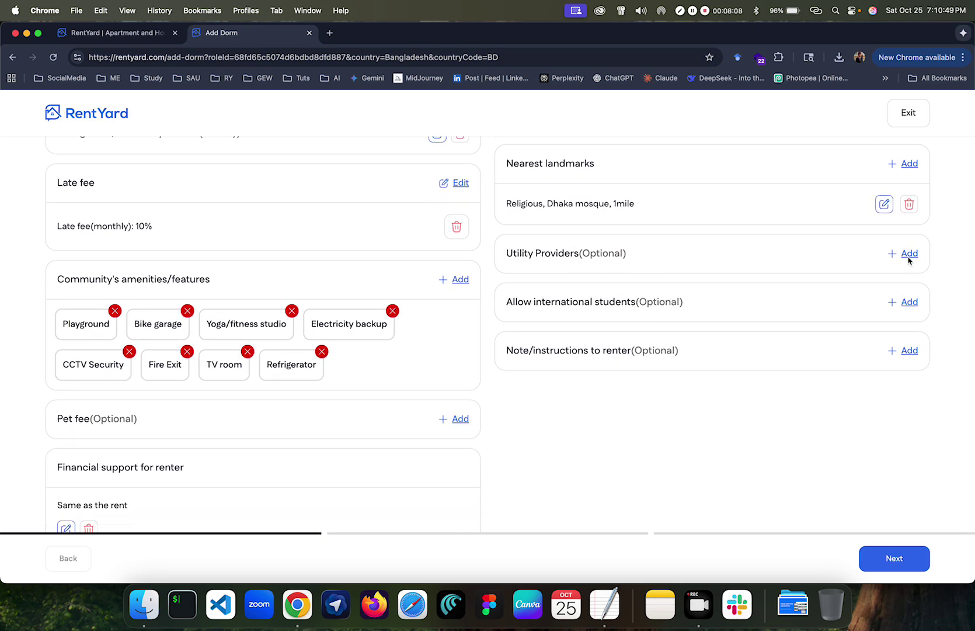
left_click(905, 255)
left_click(426, 315)
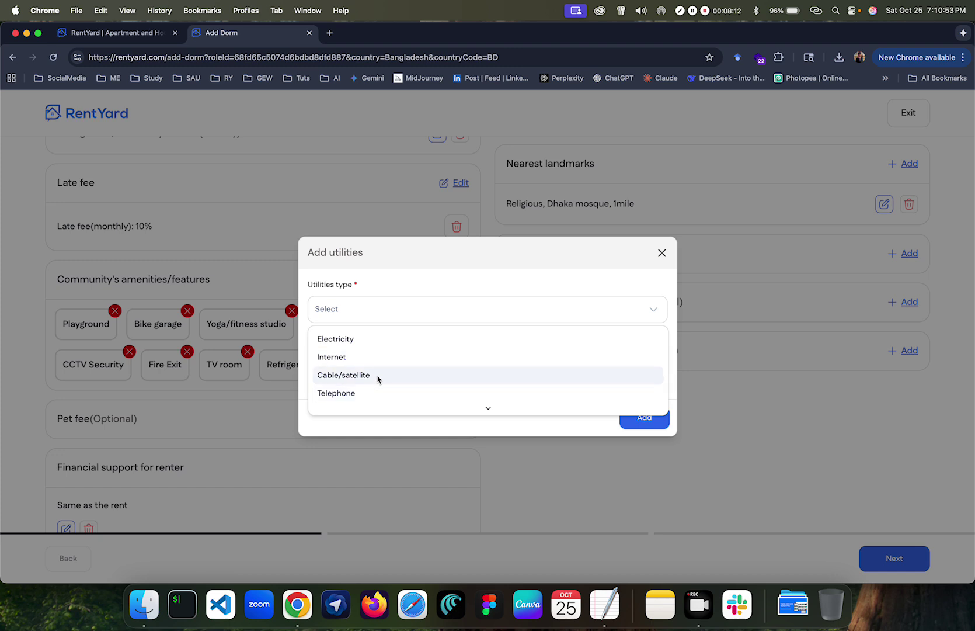
left_click(400, 340)
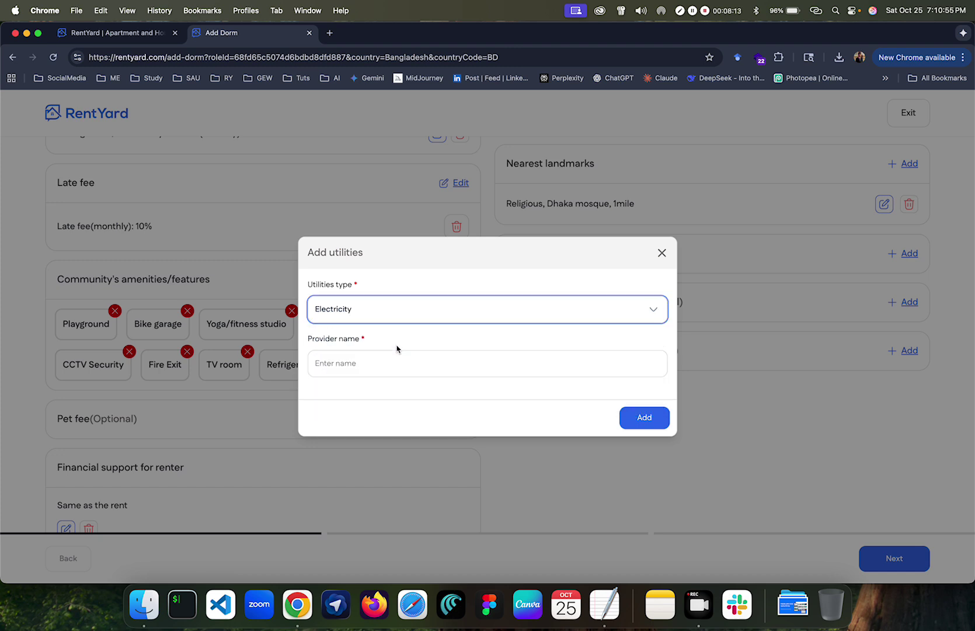
left_click(661, 252)
scroll(656, 286, "down", 1)
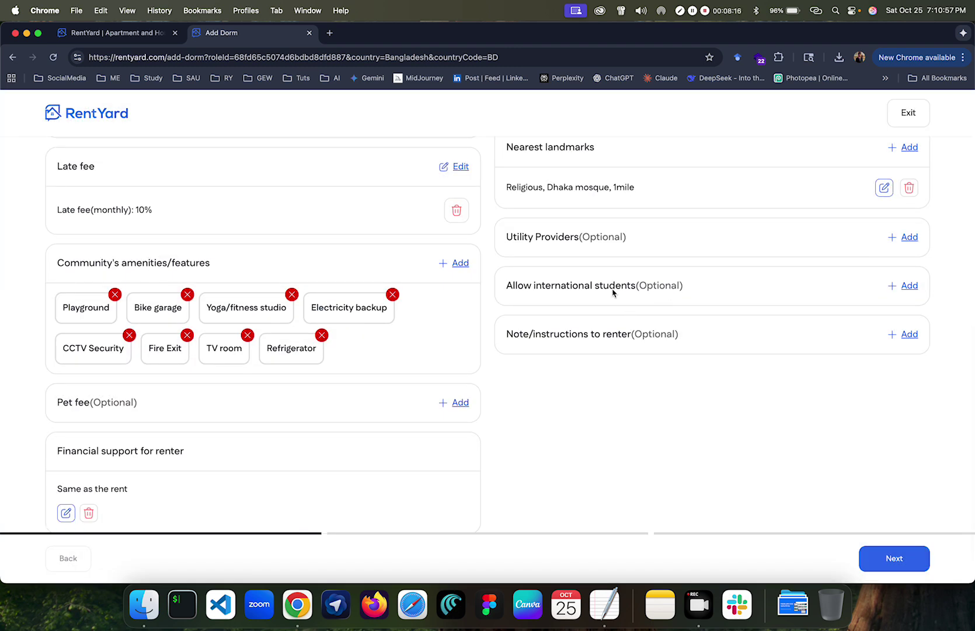
Step: Leave the international students and renter note options empty and continue to property assets
left_click(907, 285)
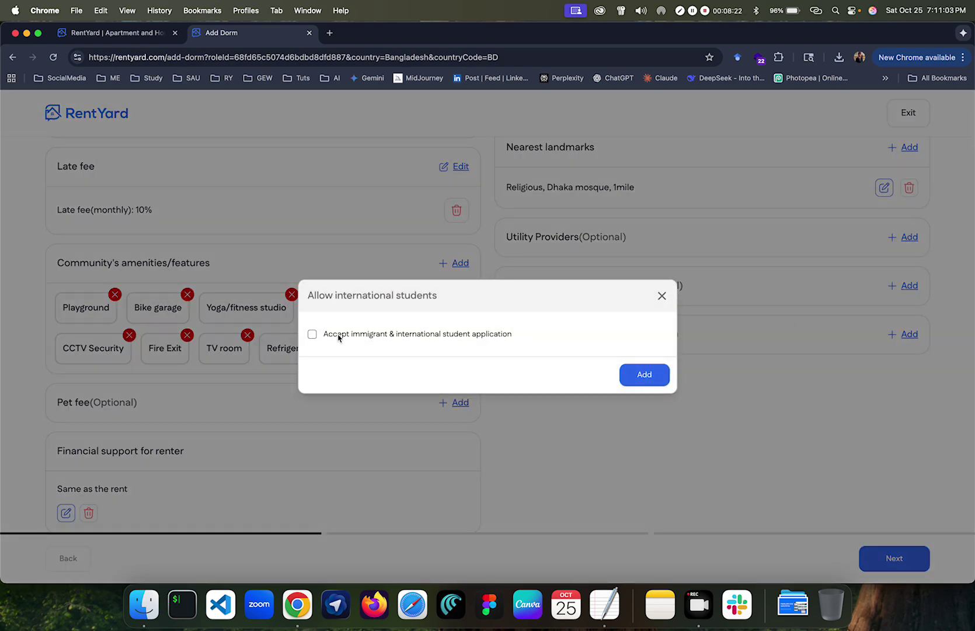
left_click(660, 300)
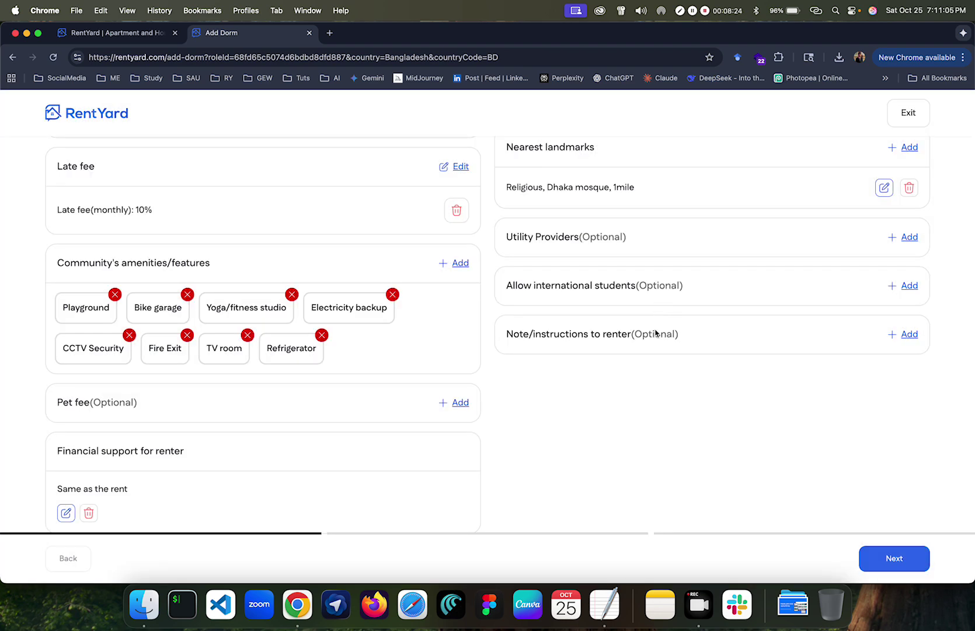
left_click(907, 334)
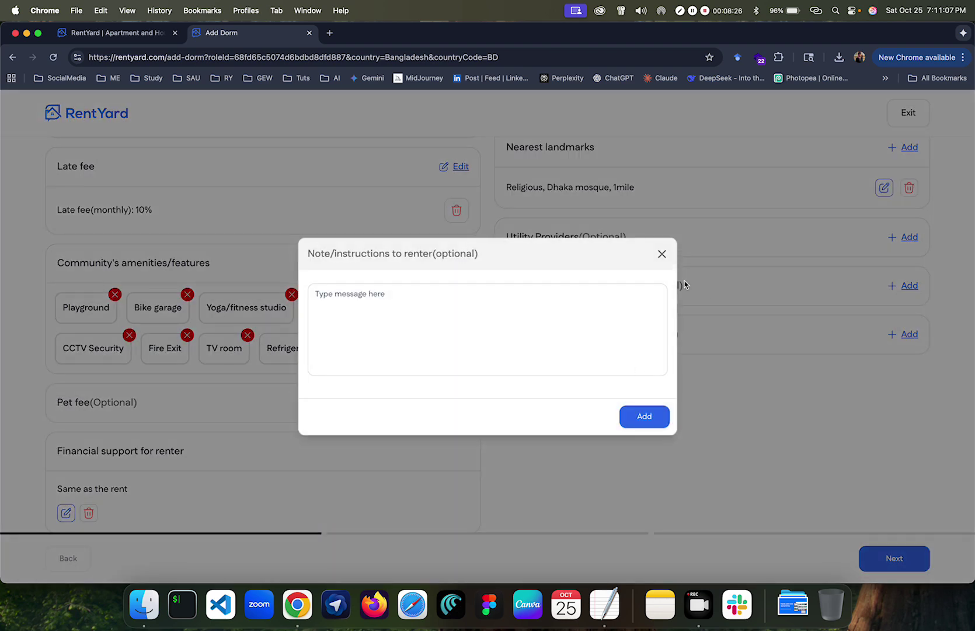
left_click(662, 253)
left_click(904, 564)
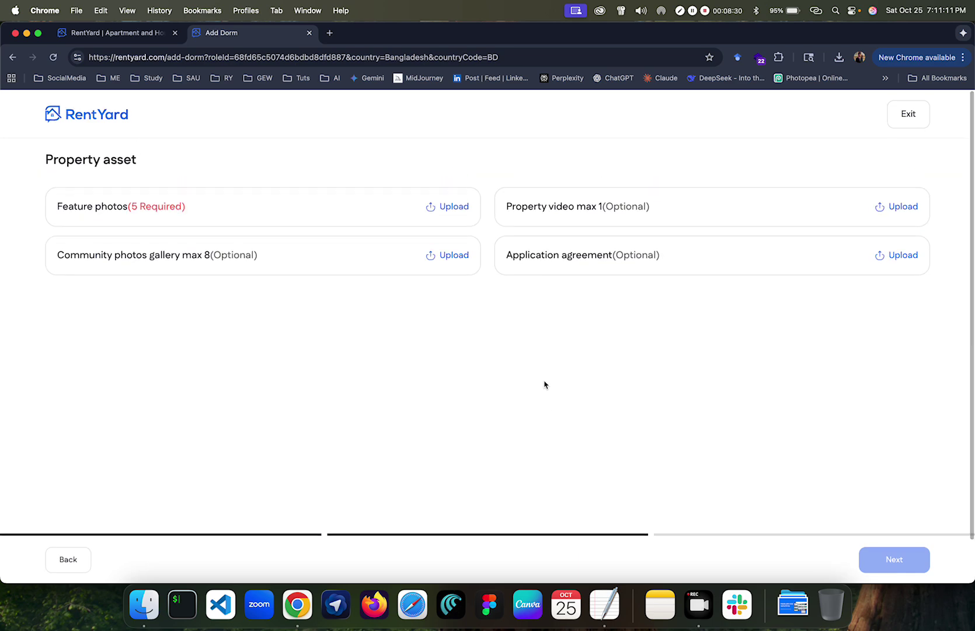
Step: Upload the five dorm images as feature photos and move the building exterior photo first
left_click(445, 206)
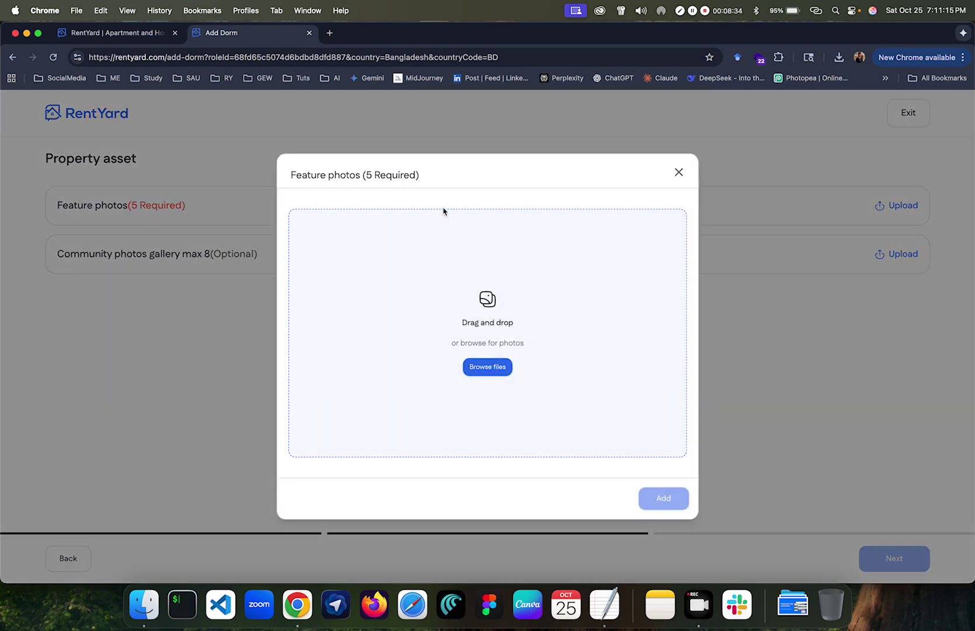
left_click(140, 616)
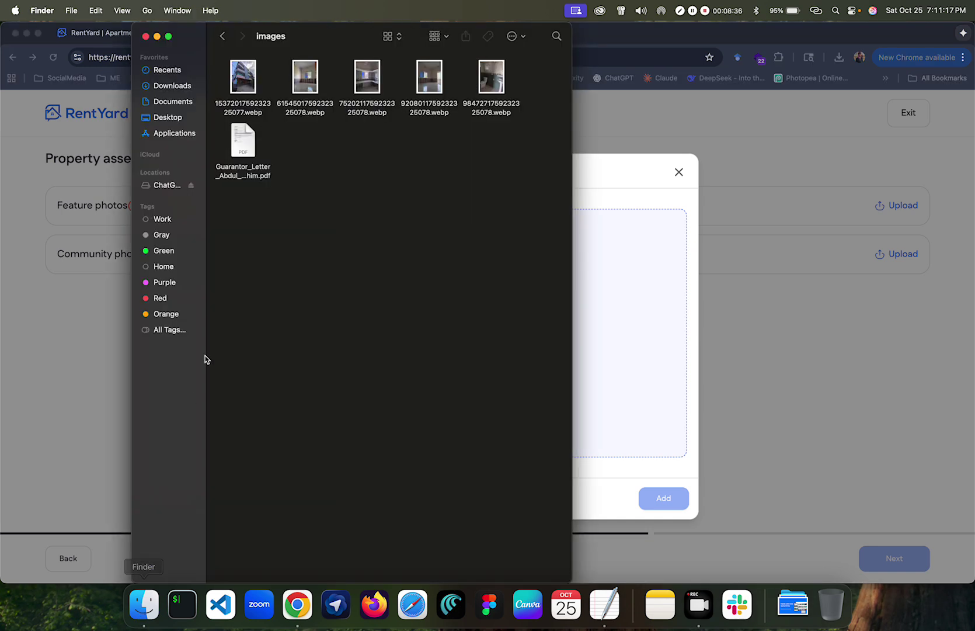
left_click_drag(243, 77, 649, 291)
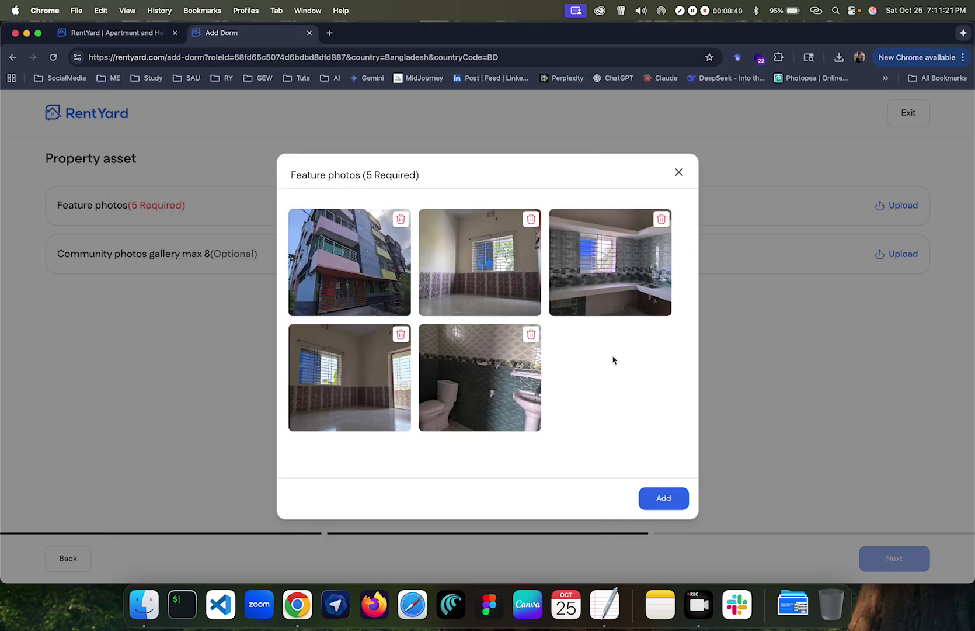
left_click(660, 500)
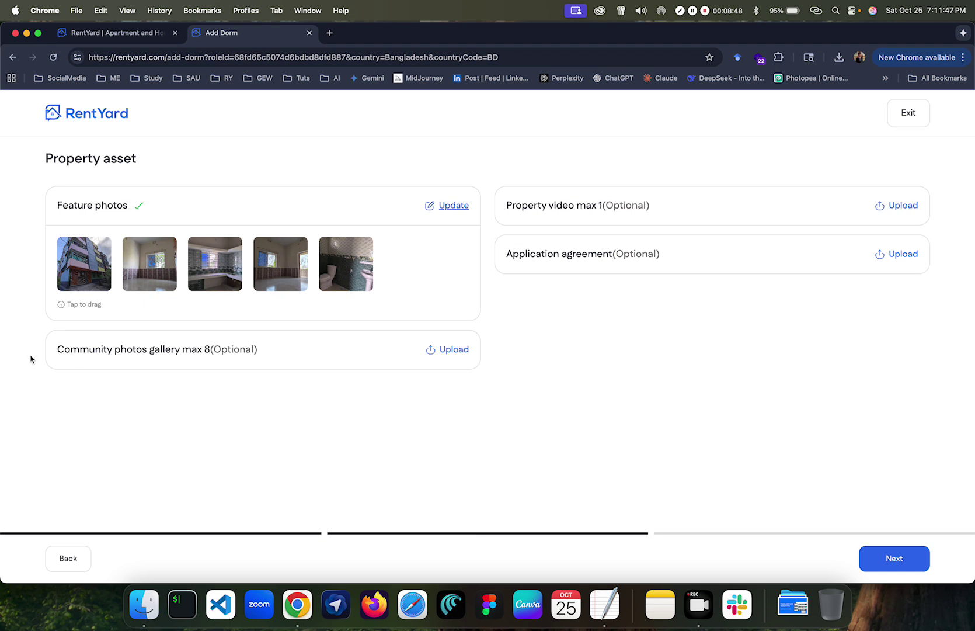
left_click_drag(80, 274, 214, 271)
left_click_drag(331, 270, 87, 270)
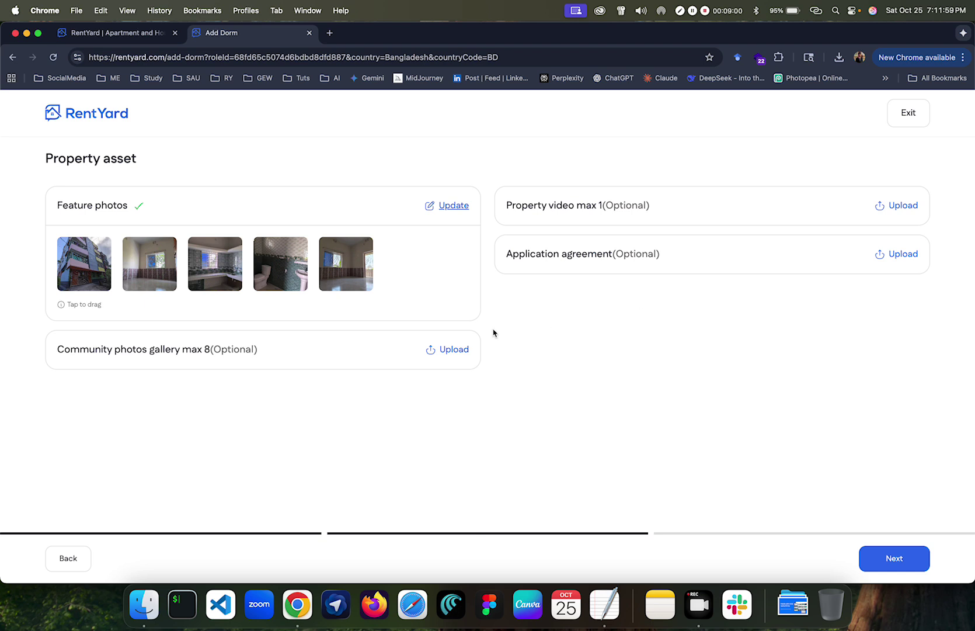
Step: Switch to monthly pricing, pick the ৳150 Small plan, and start the free trial to publish
left_click(888, 564)
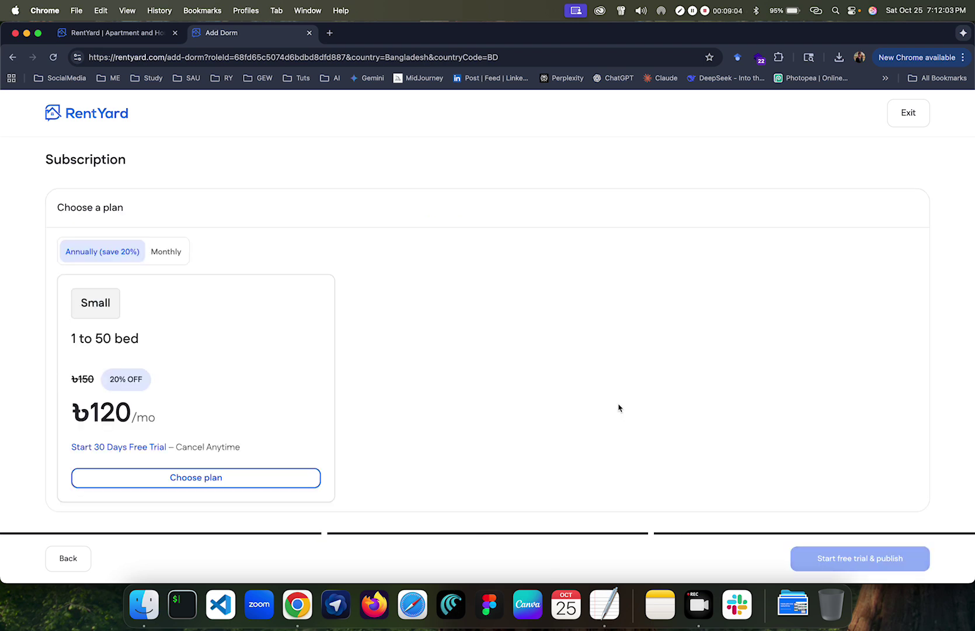
scroll(361, 313, "down", 2)
scroll(366, 257, "up", 1)
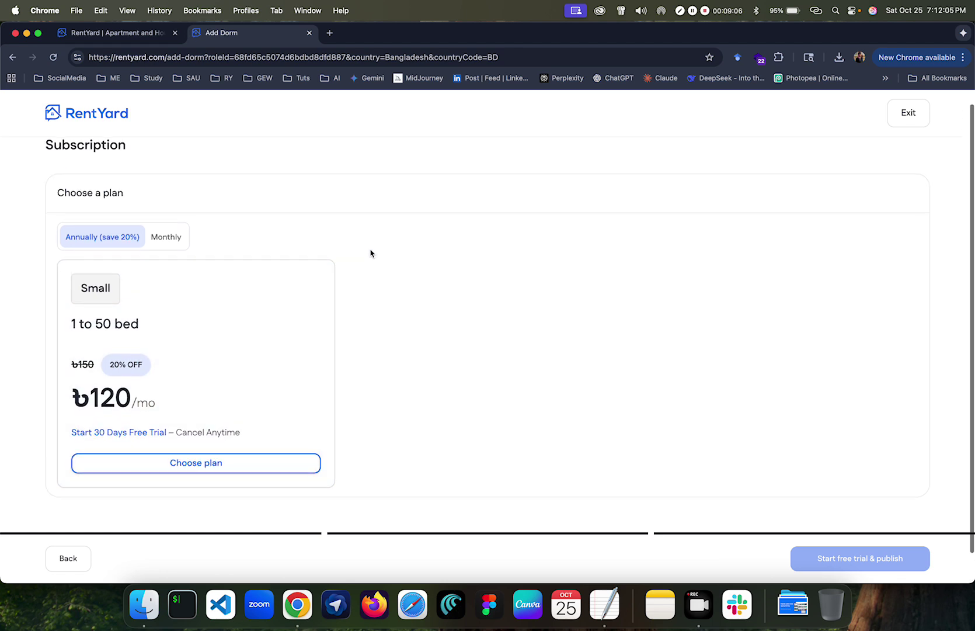
scroll(370, 253, "up", 1)
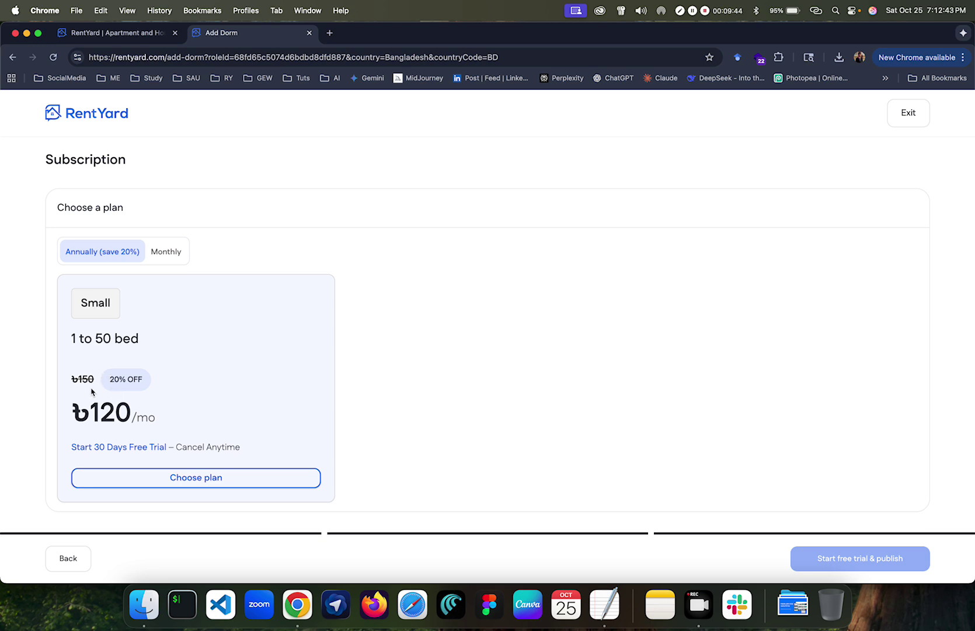
left_click(153, 258)
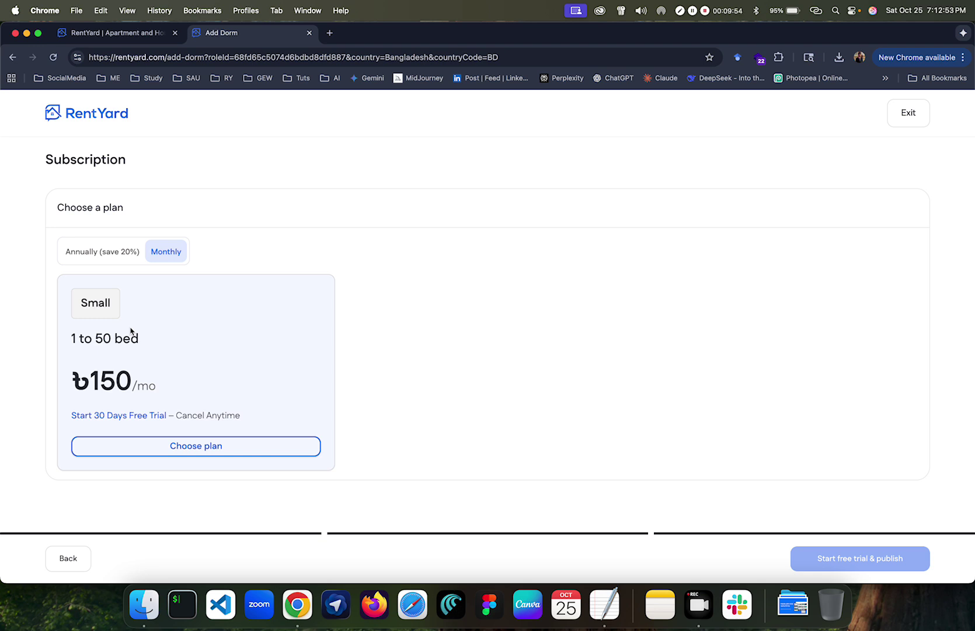
left_click(228, 445)
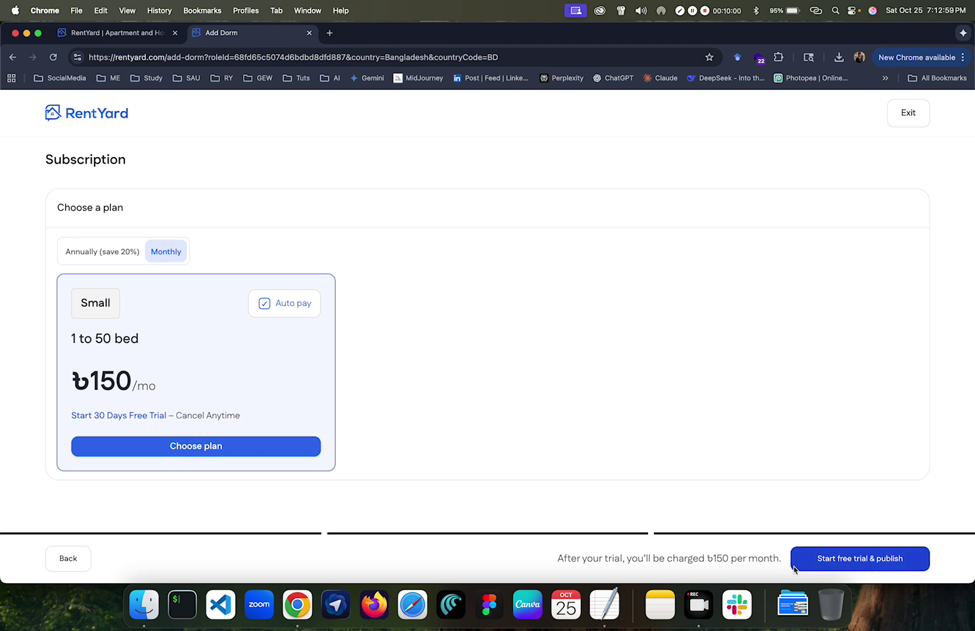
left_click(831, 563)
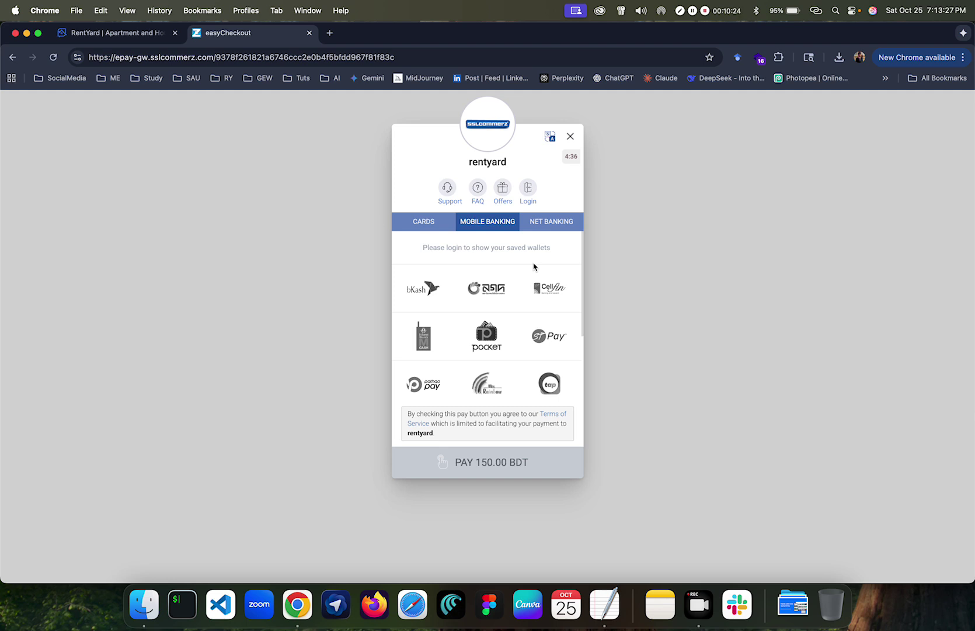
Step: Switch the SSLCommerz checkout to the CARDS tab for the 150.00 BDT payment
left_click(430, 224)
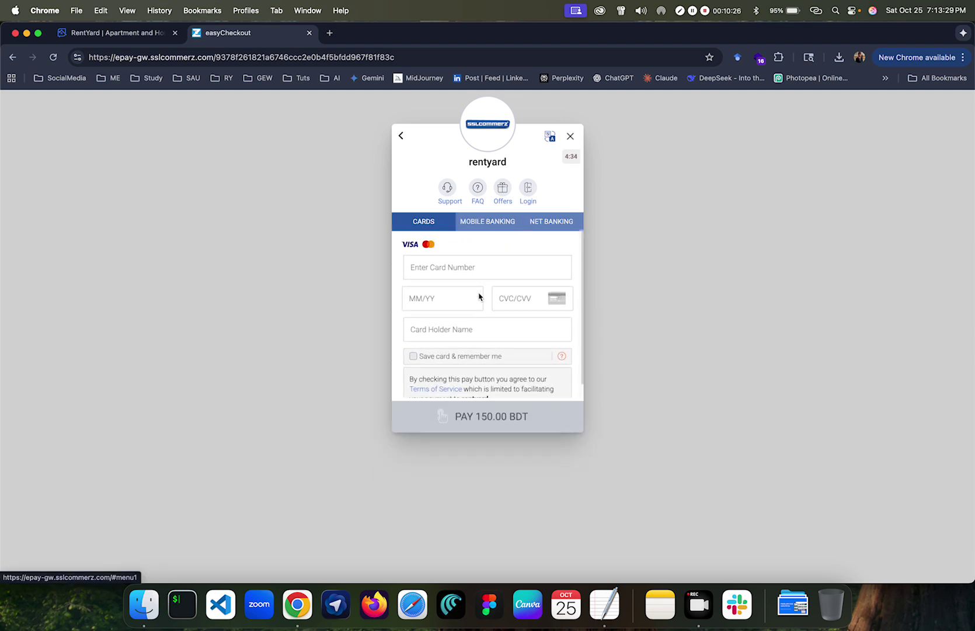